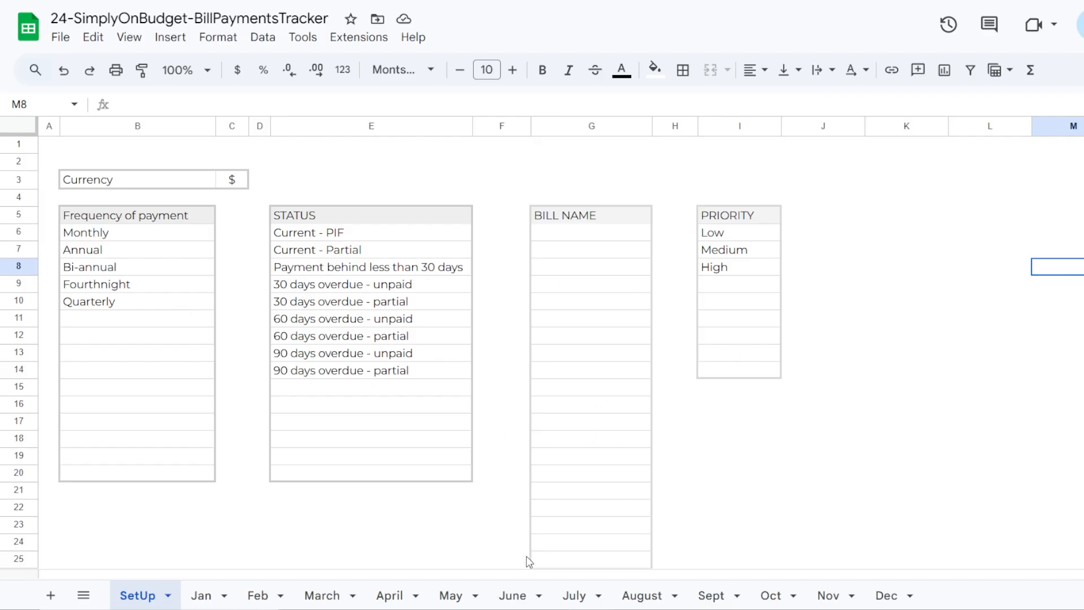
Review the January sheet's layout and the full extent of the empty bill name list on the SetUp sheet
left_click(202, 597)
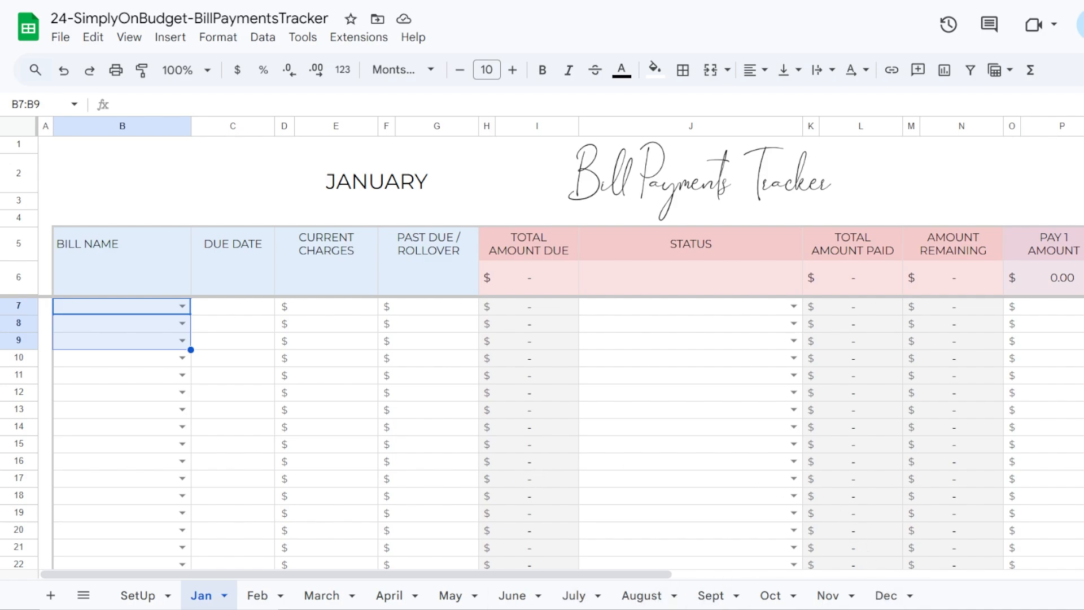
left_click(270, 428)
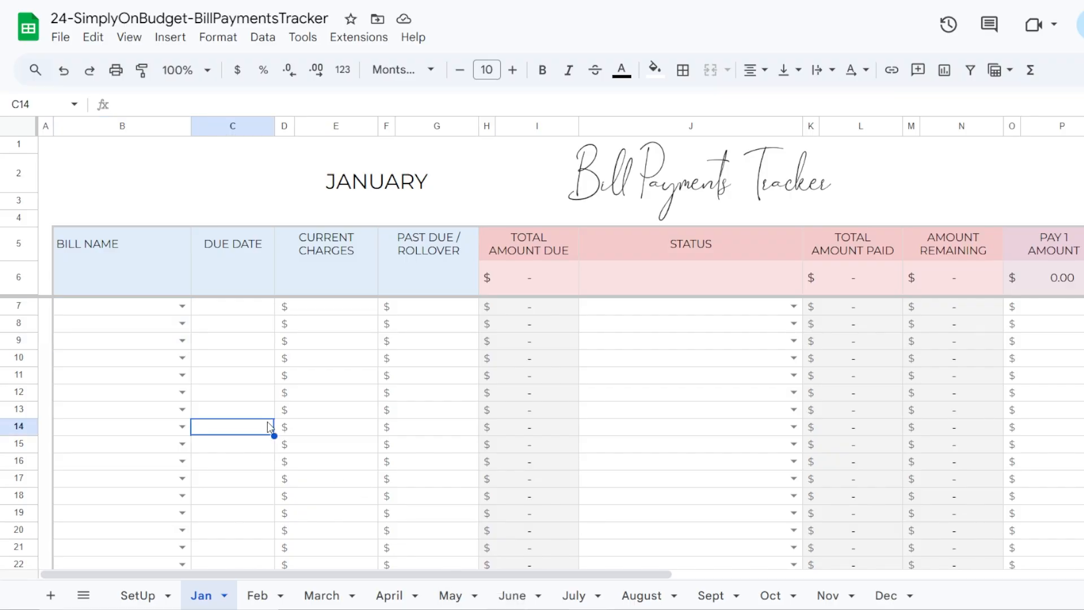
left_click(129, 594)
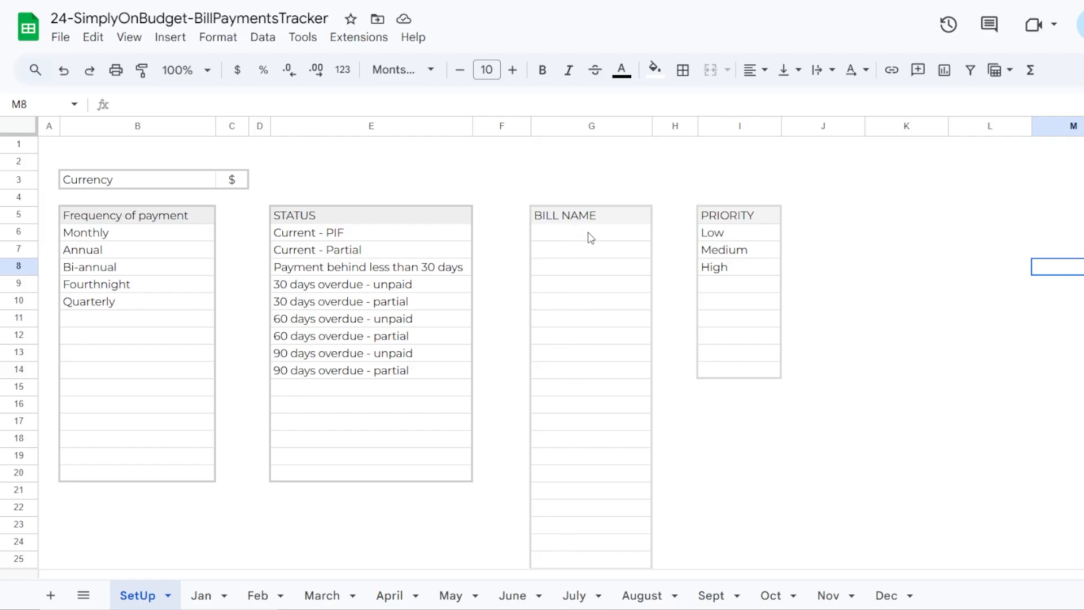
left_click_drag(583, 232, 581, 479)
scroll(602, 465, "up", 15)
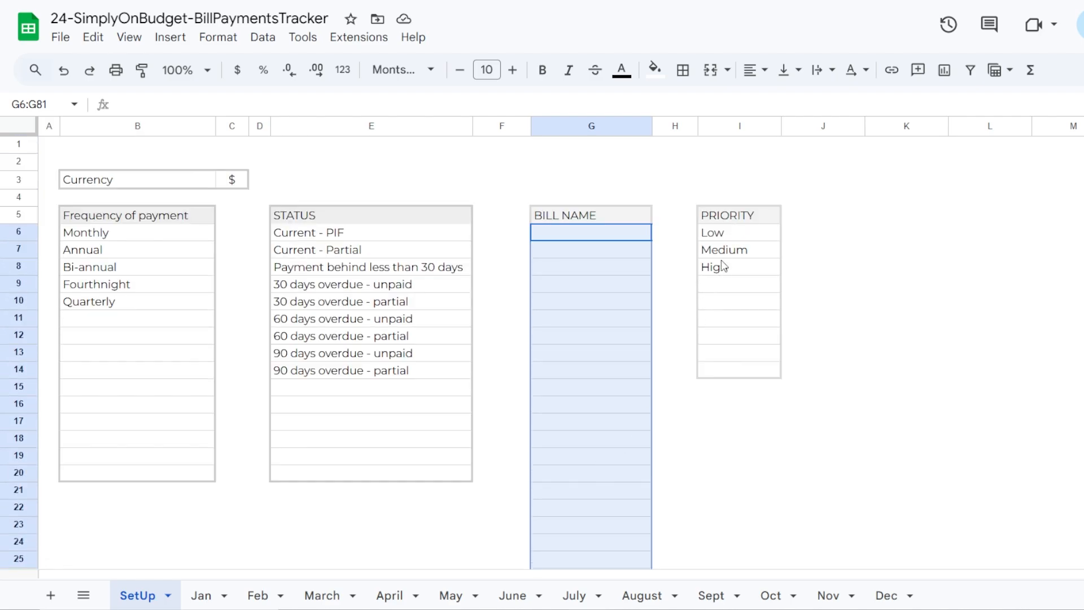
Enter Rent and Heating as the first two bill names on the SetUp sheet, in G6 and G7
left_click(577, 230)
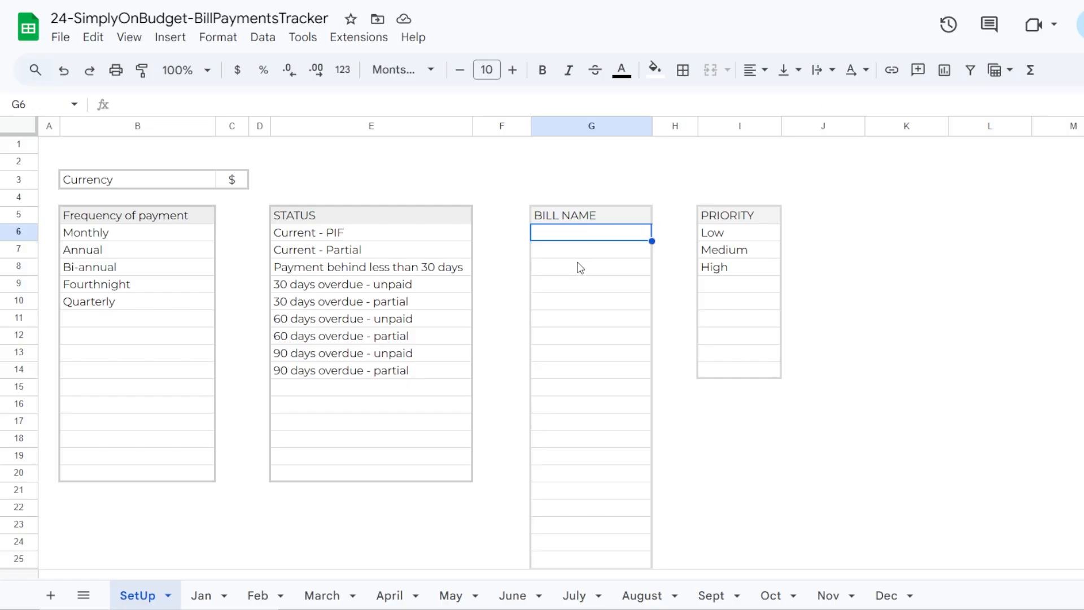
type("rENT")
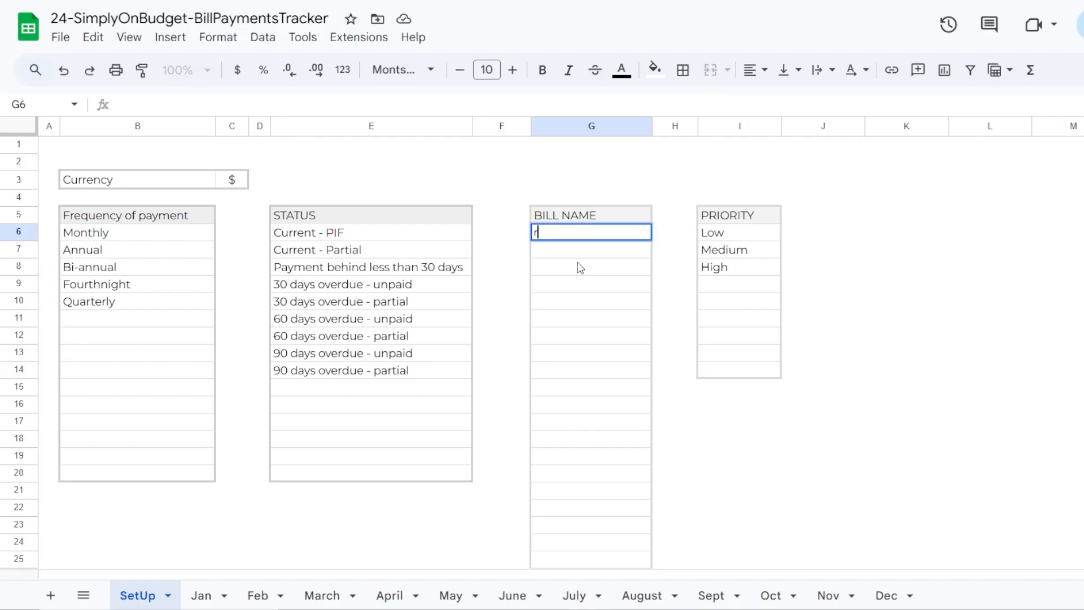
key("BackSpace")
key("BackSpace")
key("BackSpace")
key("BackSpace")
type("Rent")
key("Return")
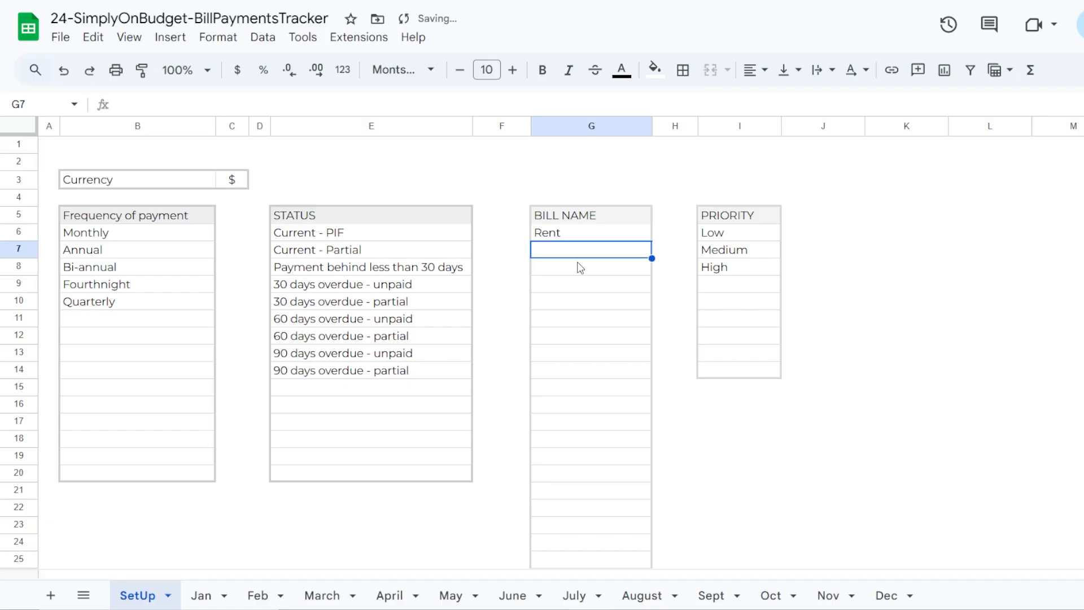
type("Heating")
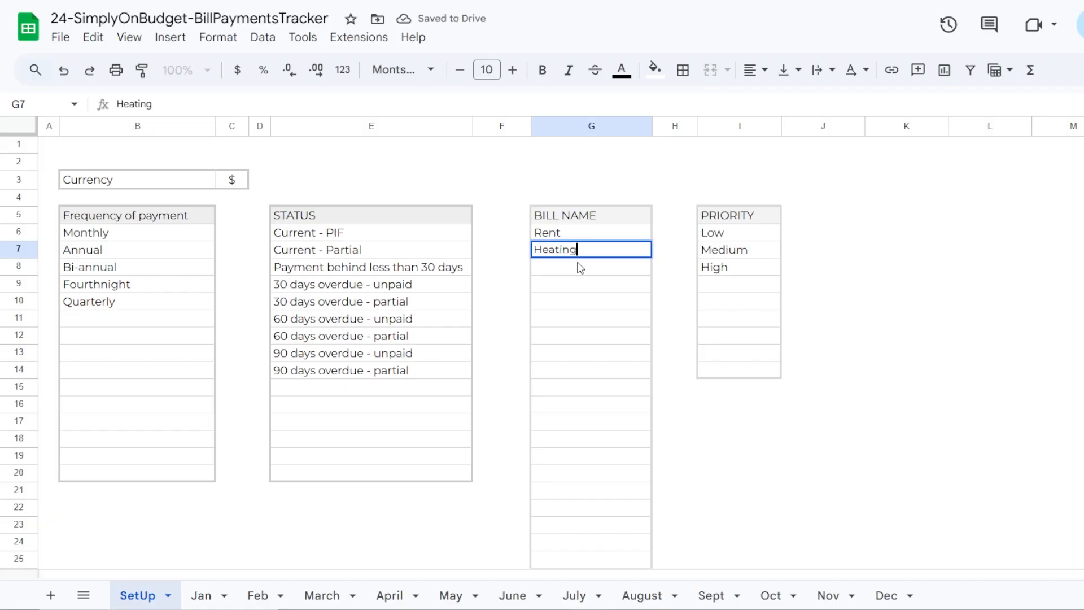
key("Return")
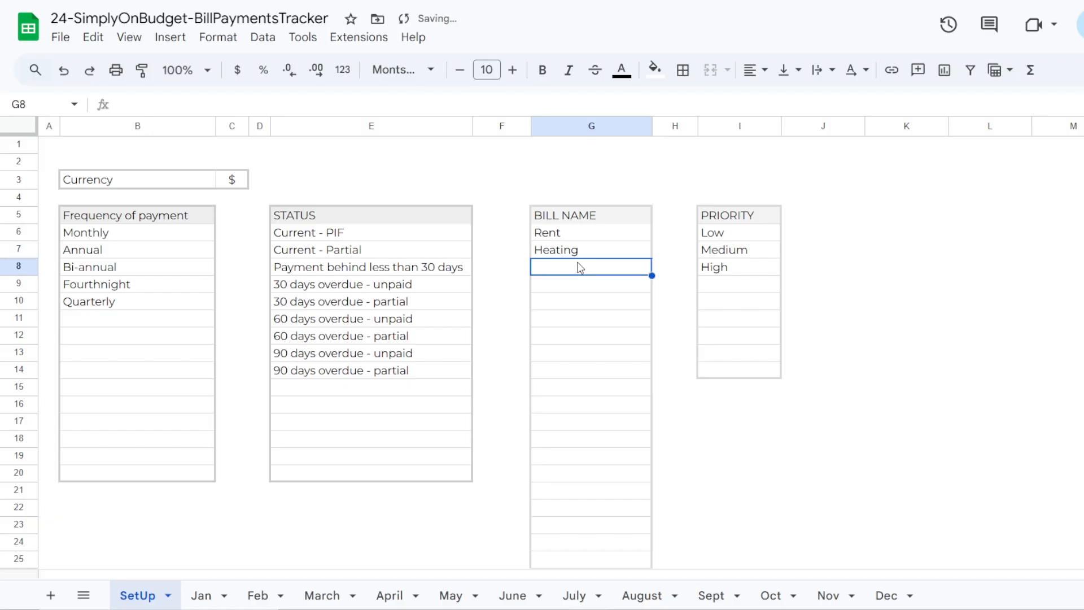
Add "Cell Phone - mine" and "Cell Phone - his" to the bill name list in G8 and G9
type("Cel")
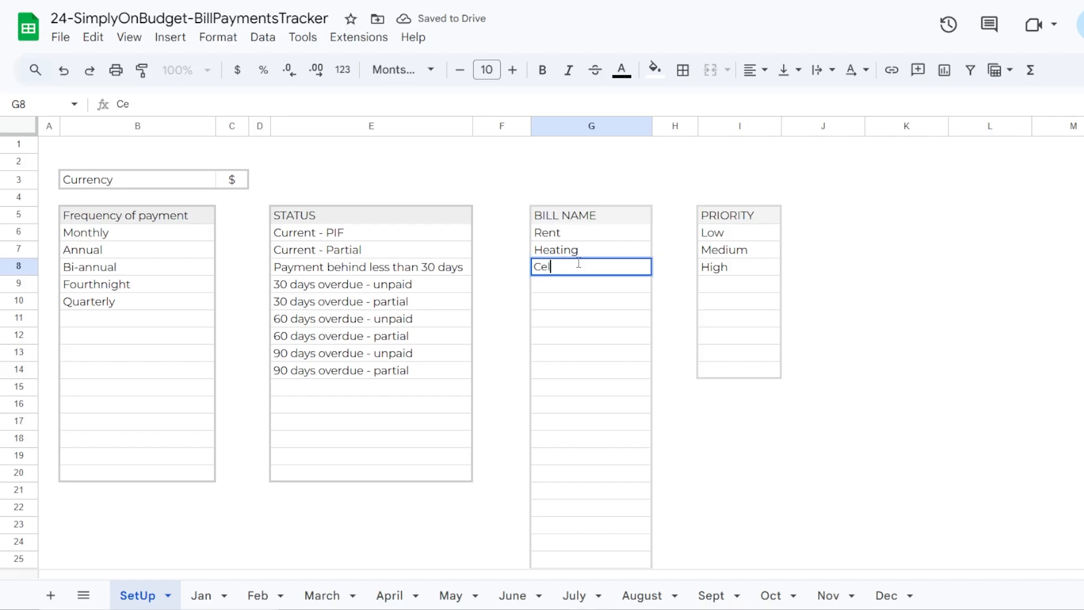
type("l Phone")
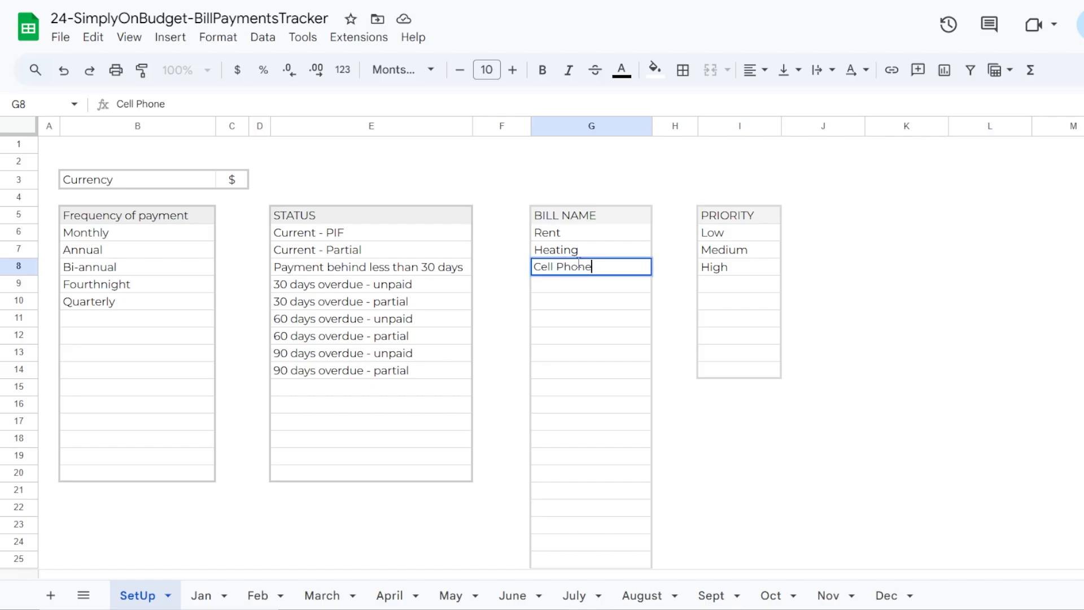
type("-mine")
key("Return")
type("Cell Ph")
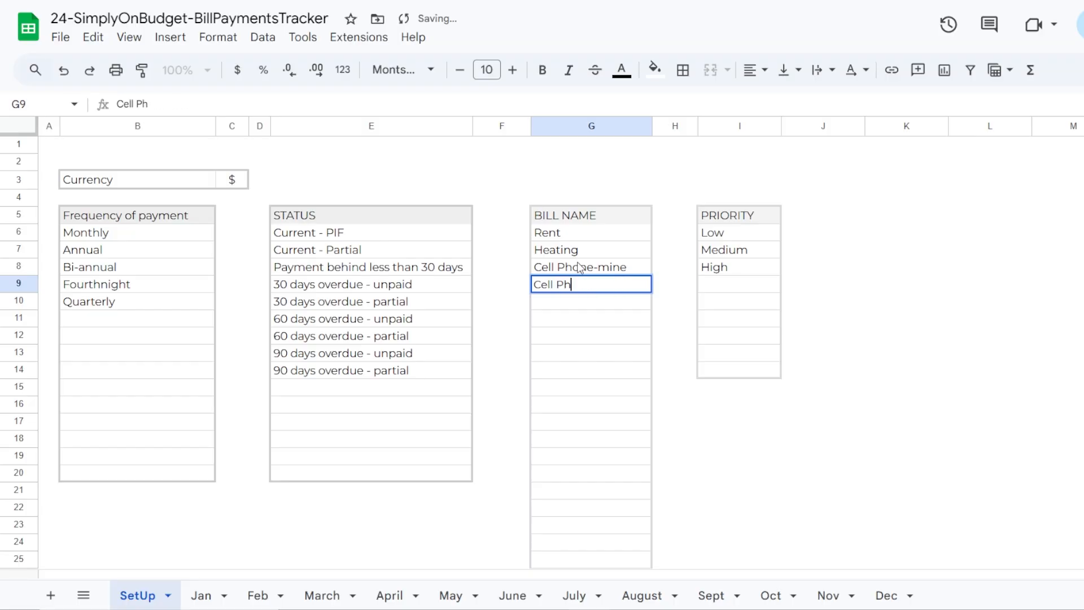
type("one - his")
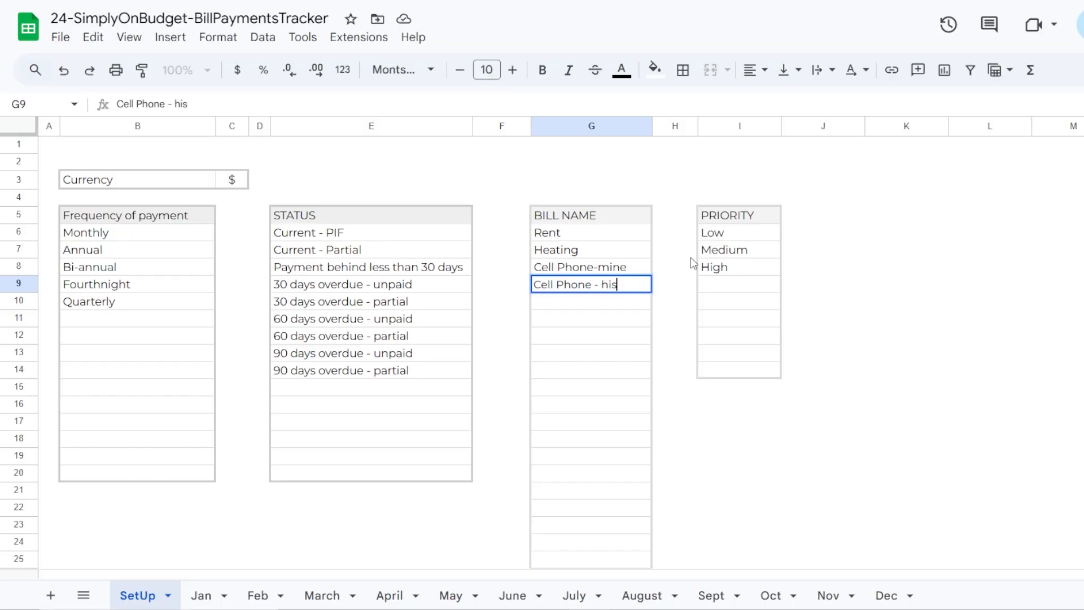
Add Internet and Amazon to the bill name list in G10 and G11
left_click(547, 302)
type("Internet")
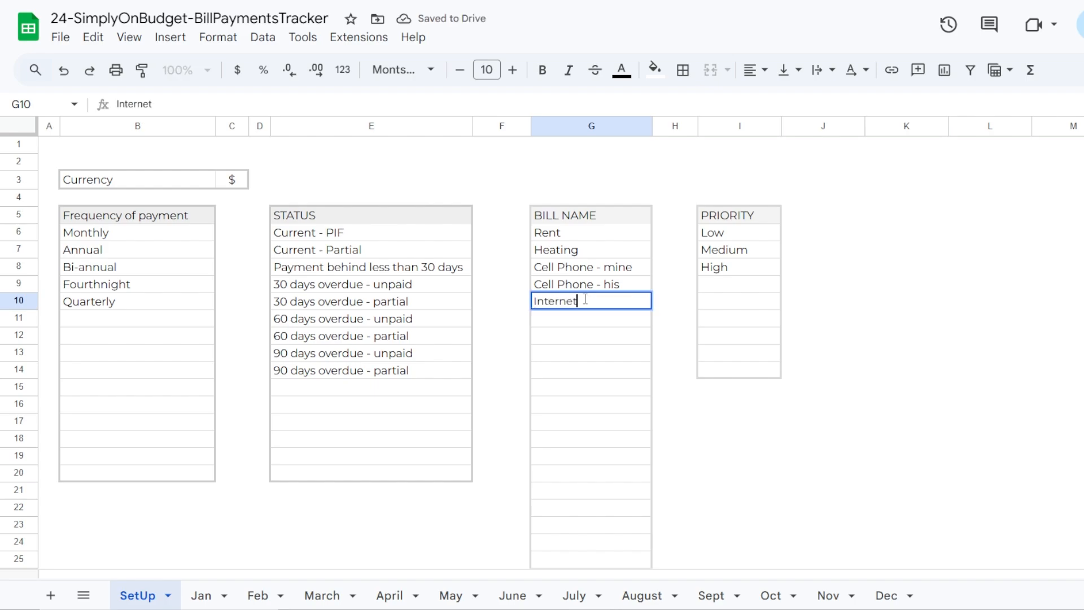
key("Return")
type("Am")
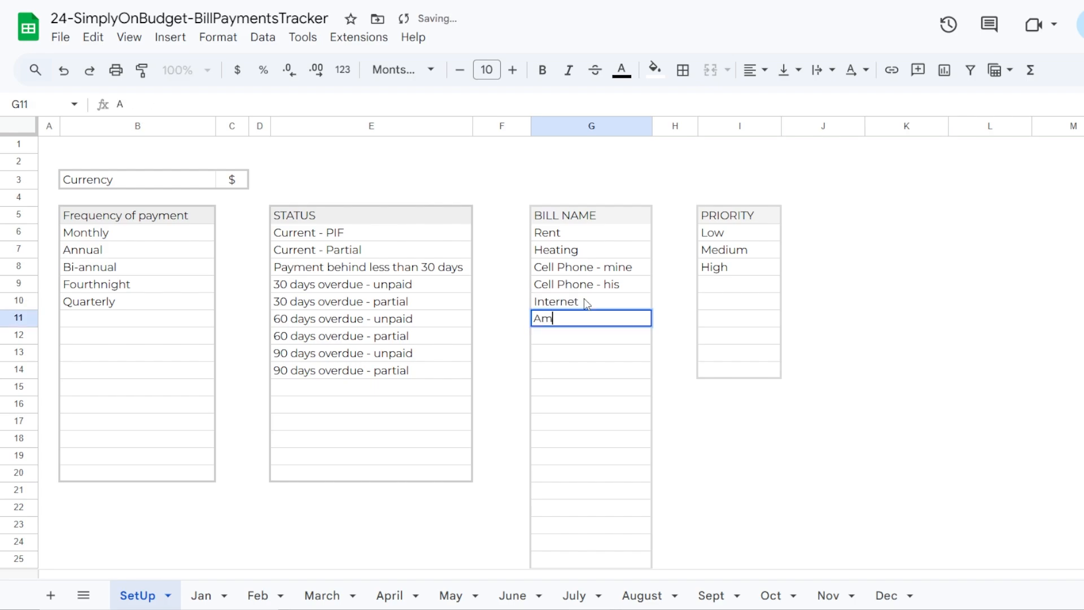
type("azon")
key("Return")
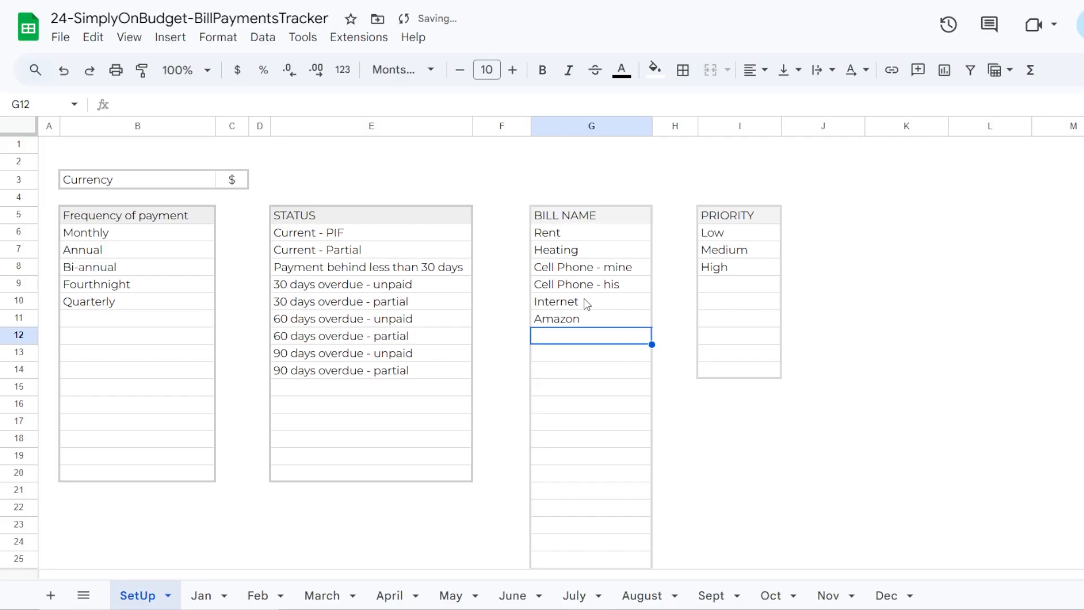
Add Science Box and Cleaning to the bill name list in G12 and G13
type("Scien")
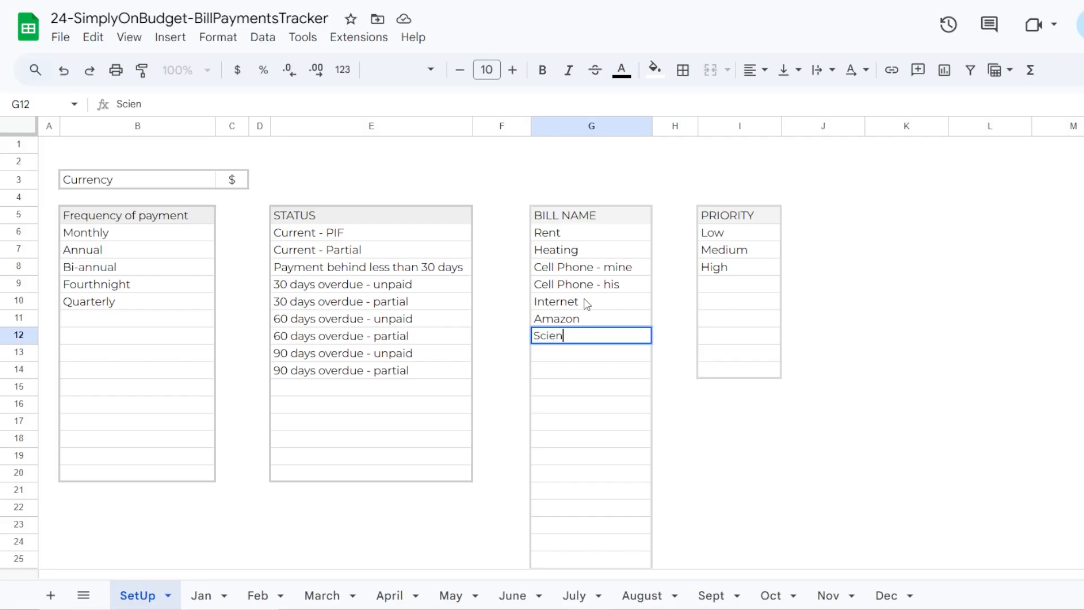
type("ce Box")
key("Return")
type("Cleaning")
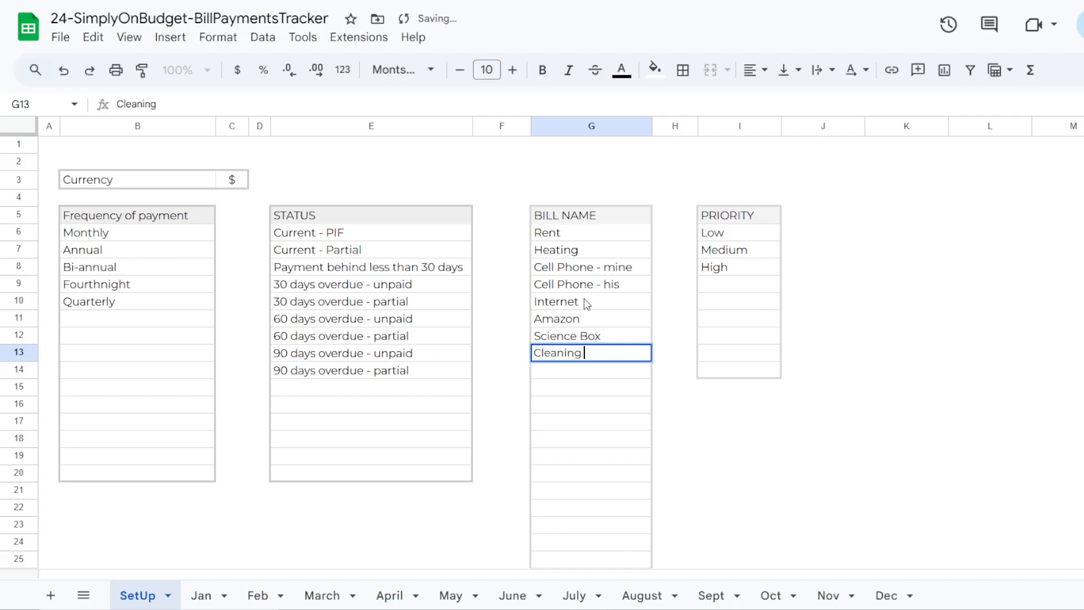
key("Return")
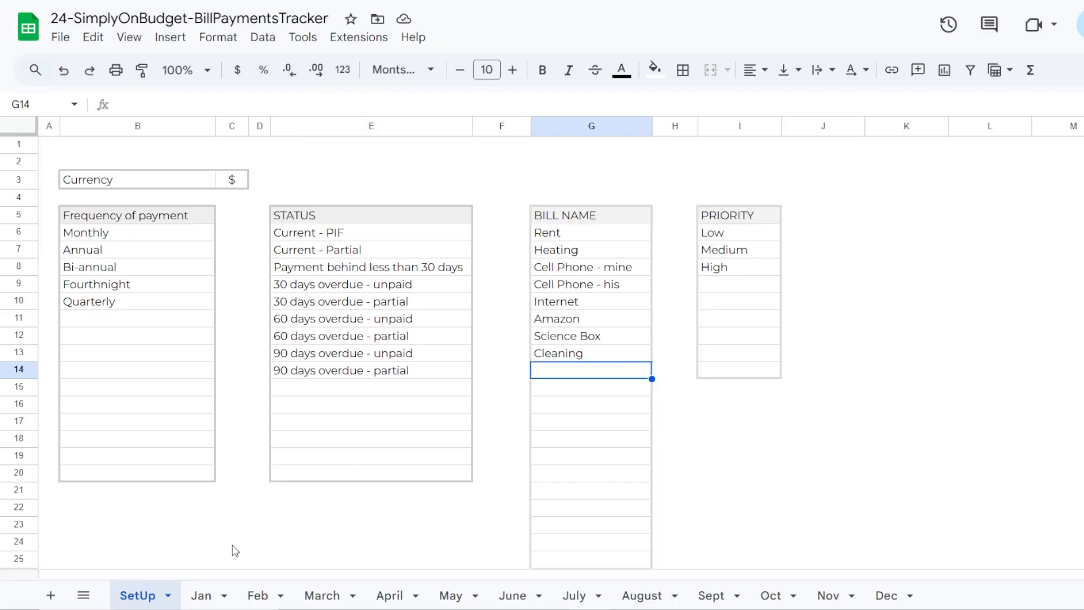
Choose Rent as the bill name in row 7 of the January sheet
left_click(202, 595)
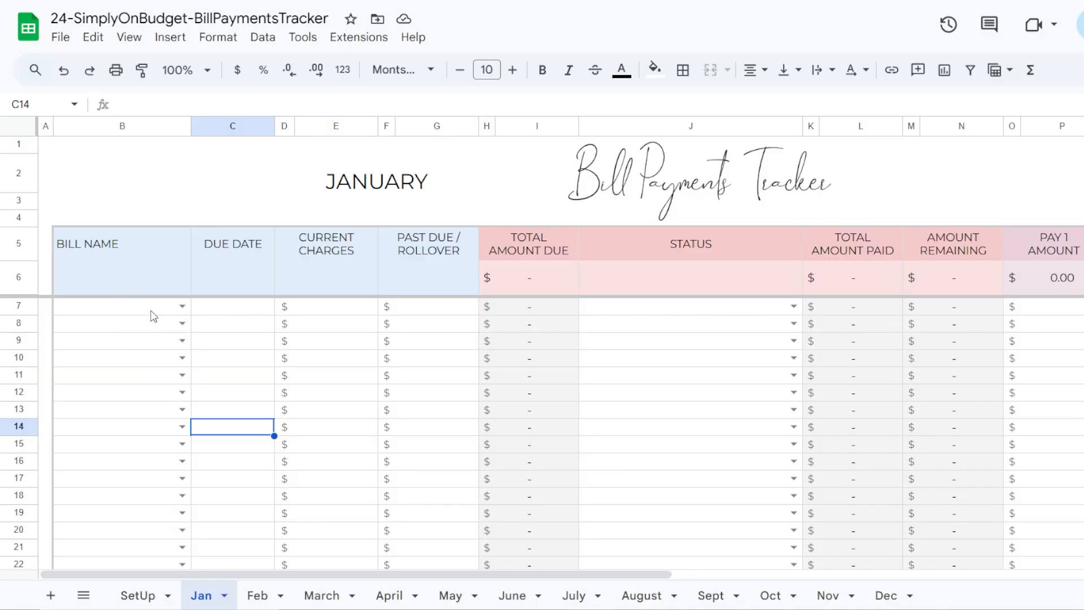
left_click(151, 595)
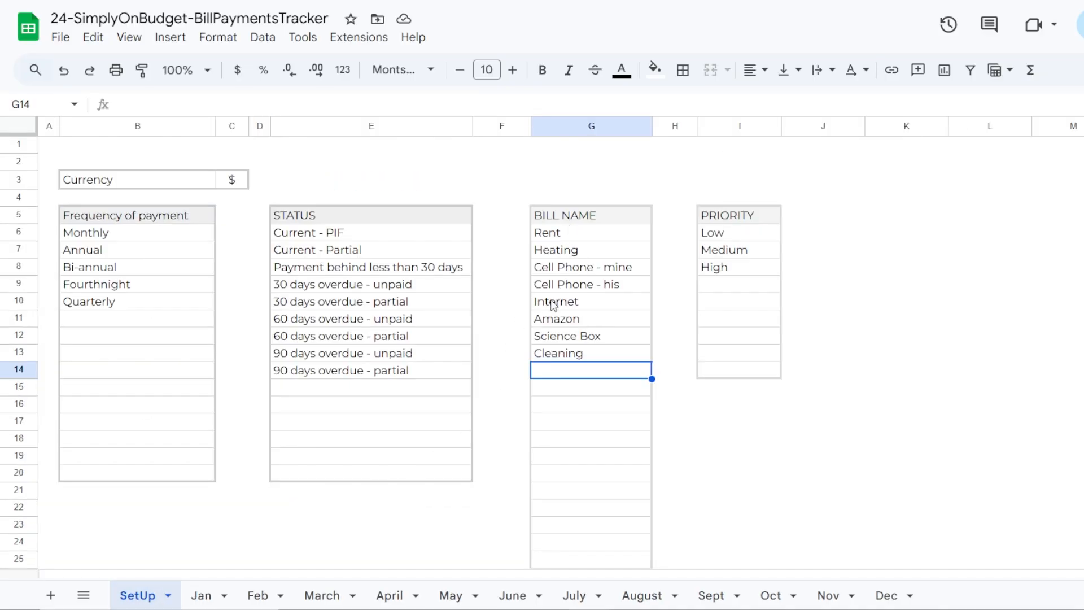
left_click(199, 596)
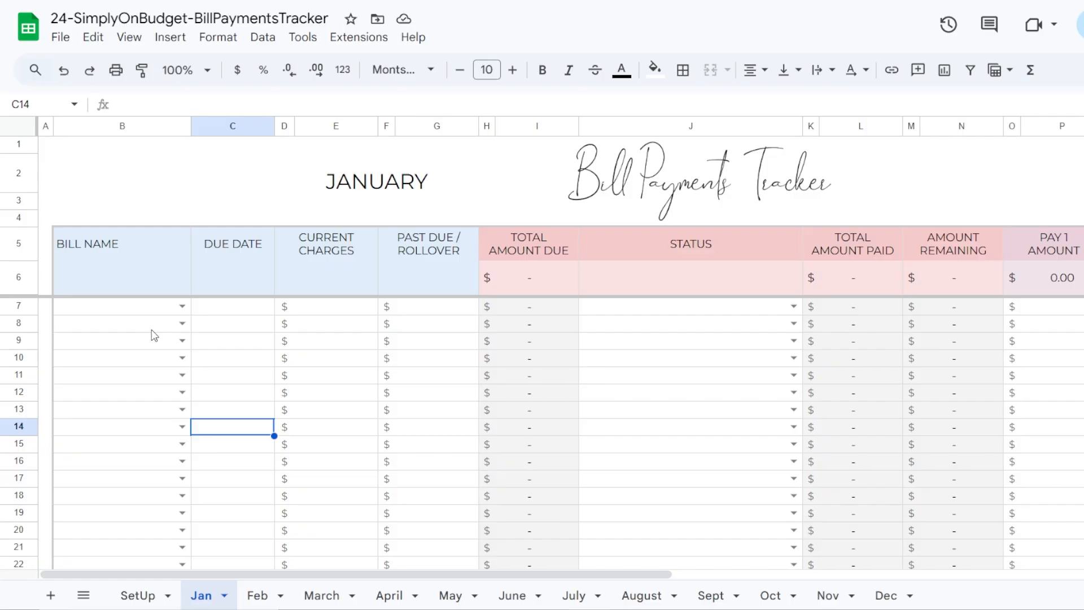
left_click(179, 308)
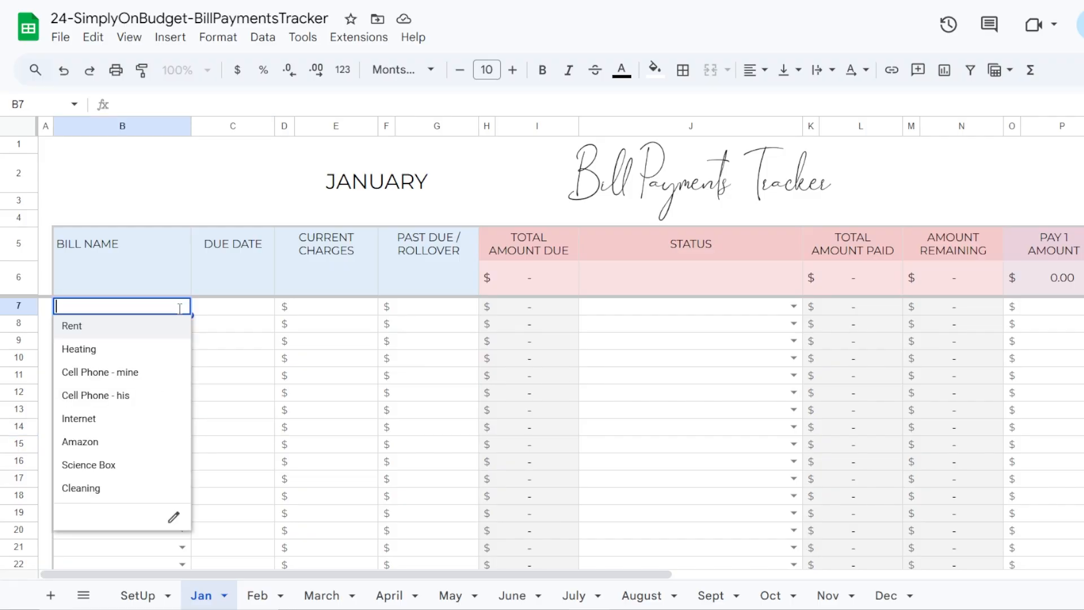
left_click(88, 327)
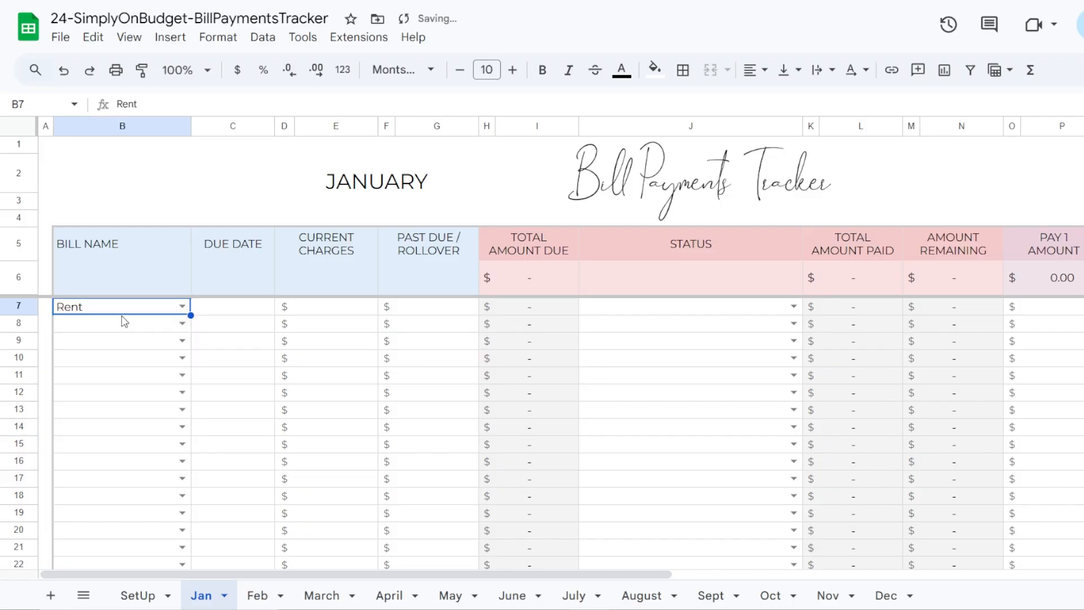
Set the Rent bill's due date to 1 January 2025 and its current charges to 700
double_click(251, 311)
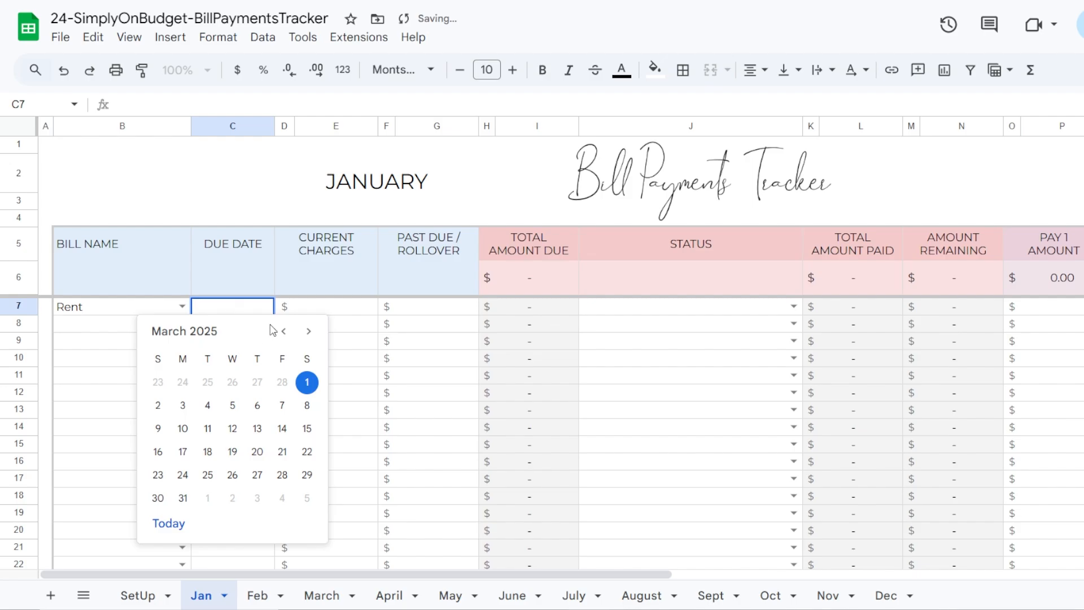
left_click(284, 332)
left_click(285, 332)
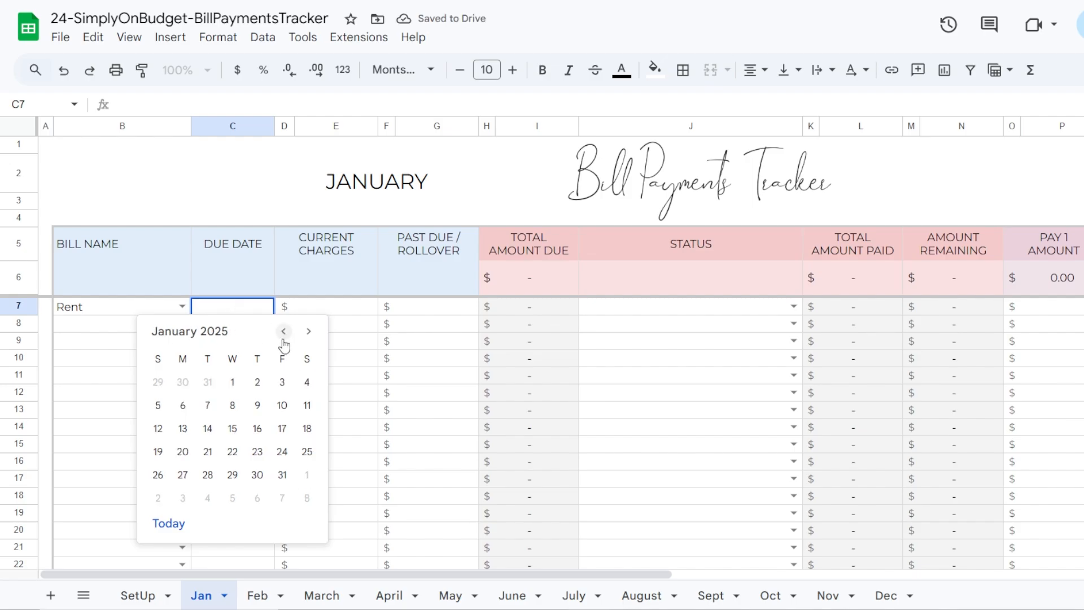
left_click(232, 382)
double_click(327, 309)
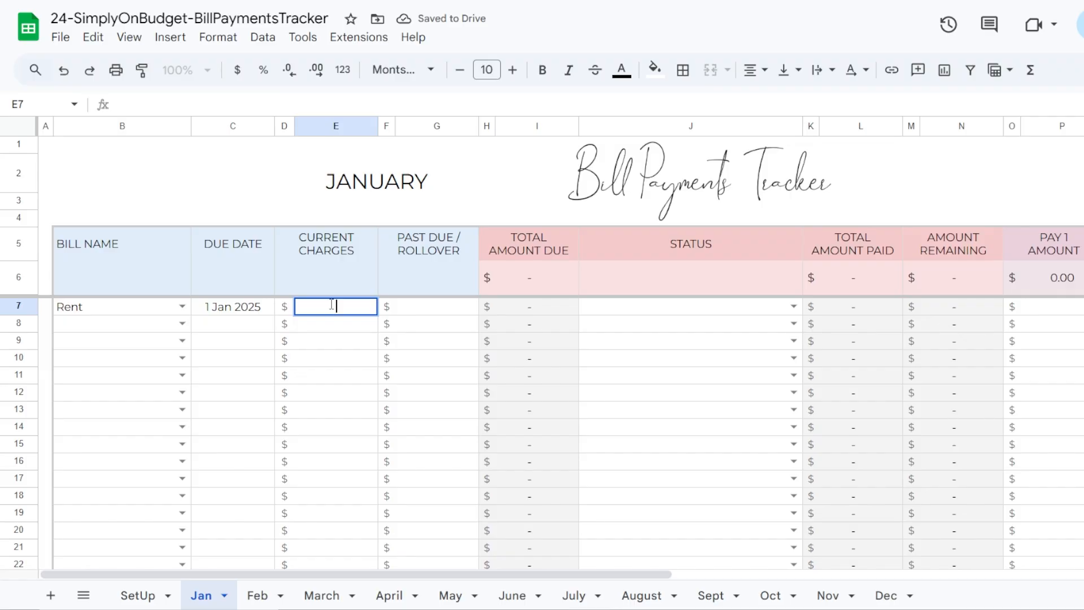
type("700")
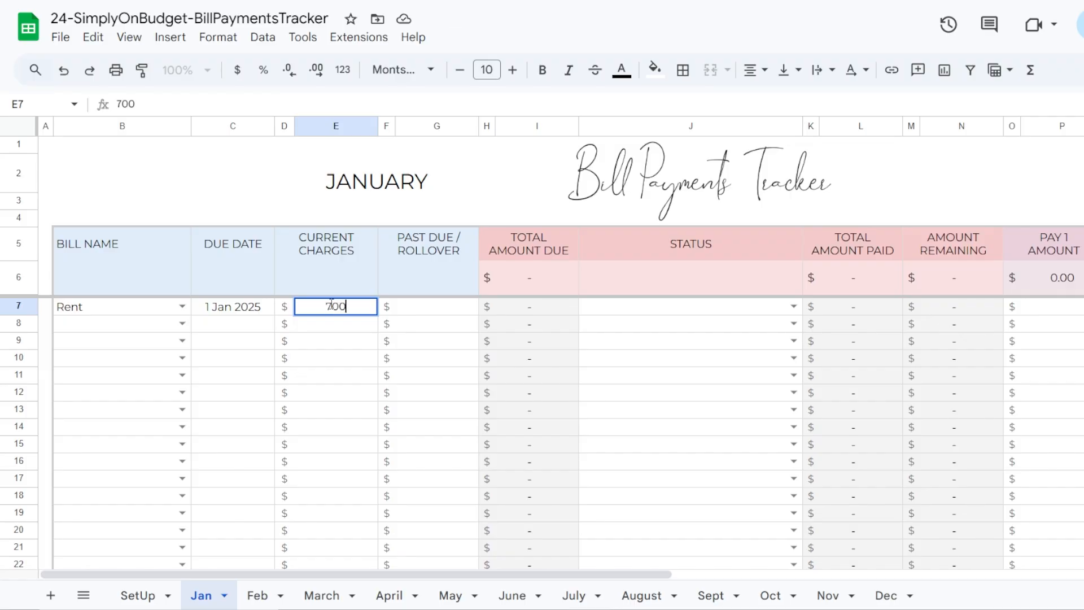
Set the Rent bill's past due amount to 0 and its status to "Current - PIF"
left_click(411, 312)
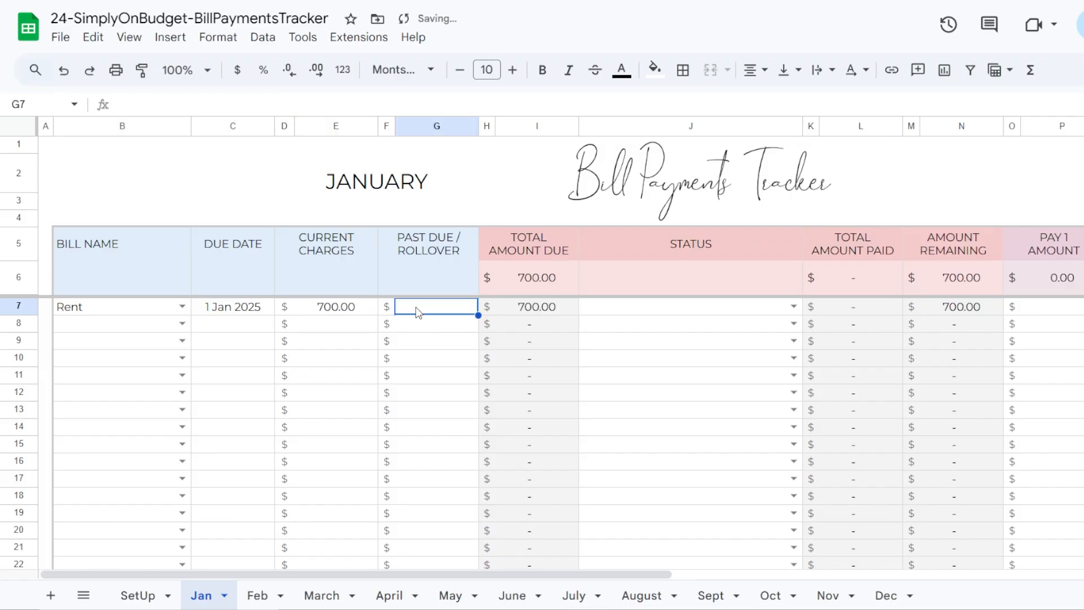
type("0")
key("Return")
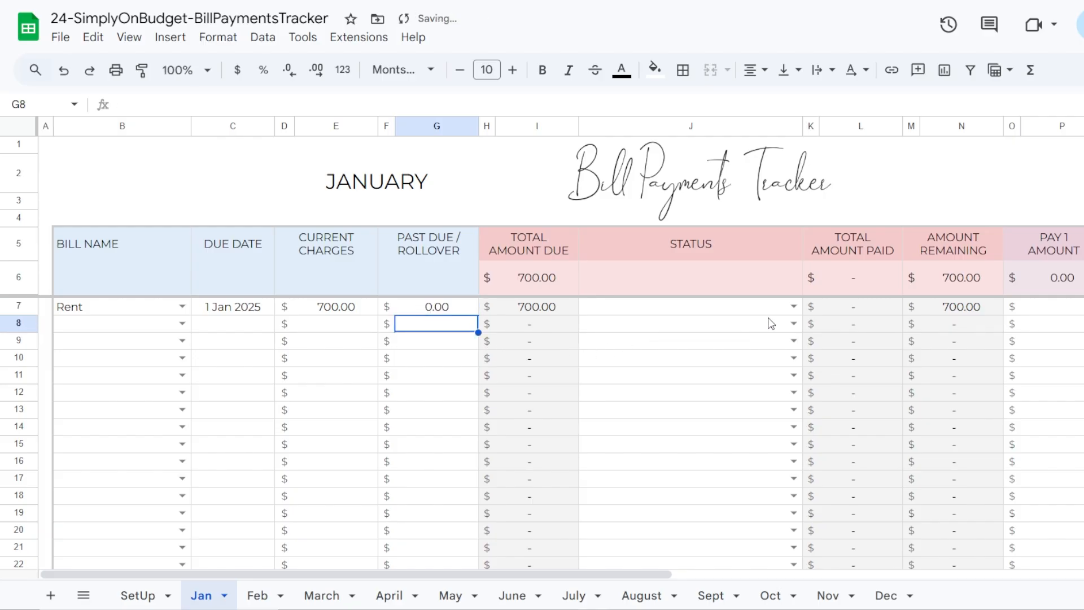
left_click(794, 306)
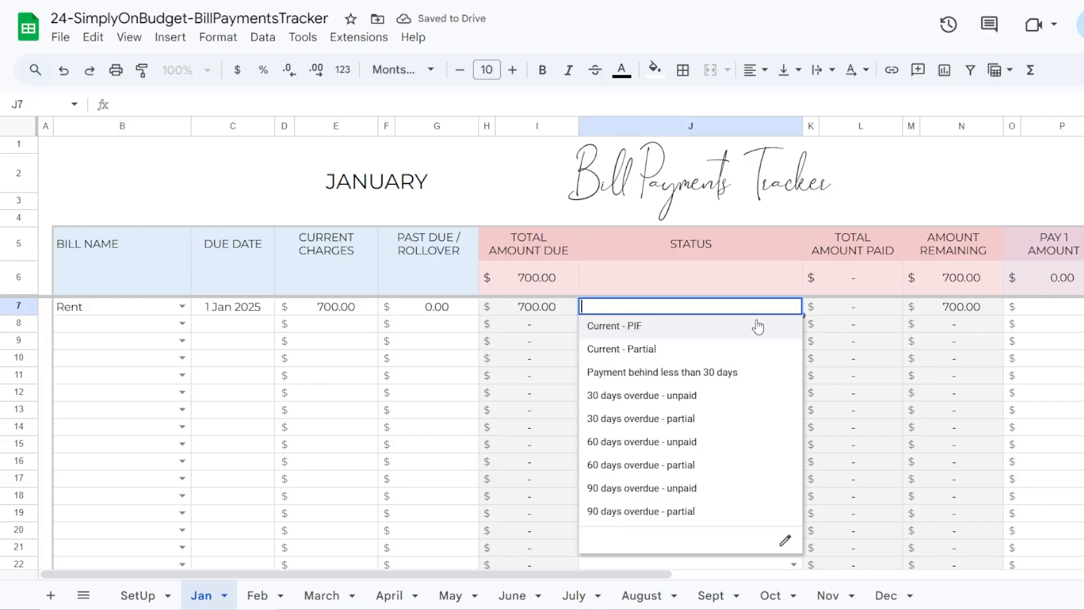
left_click(642, 328)
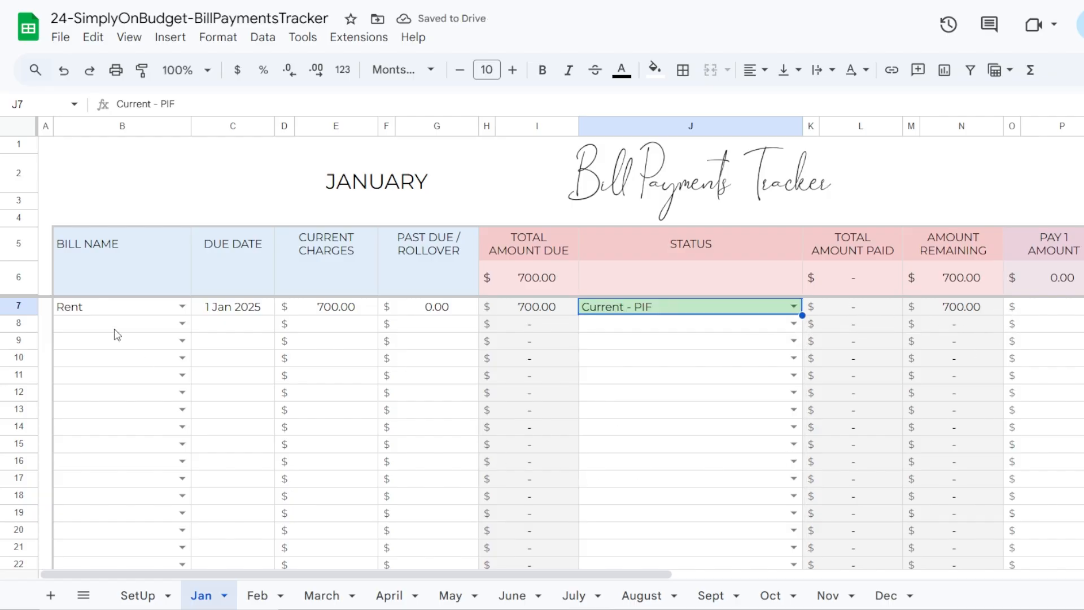
Choose Heating as the bill name in row 8 of the January sheet and set its due date to 28 January 2025
left_click(181, 324)
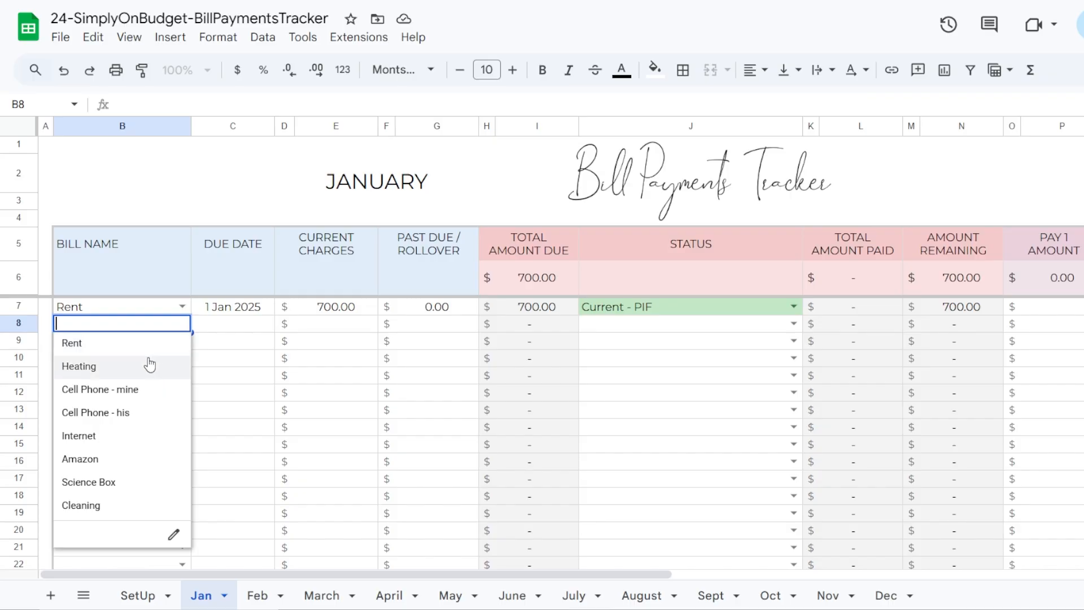
left_click(129, 366)
left_click(220, 327)
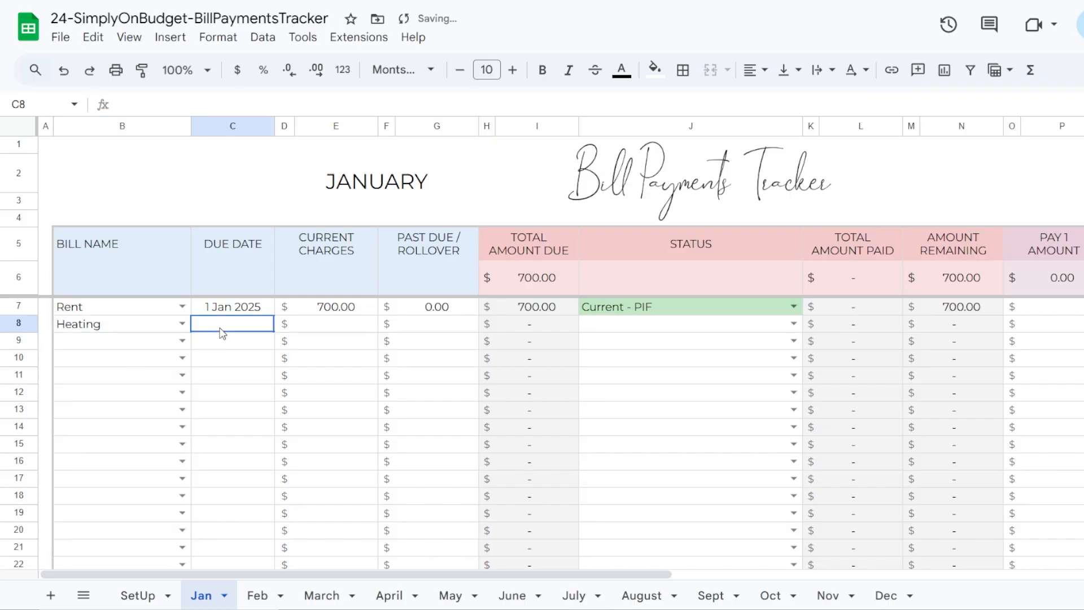
double_click(221, 333)
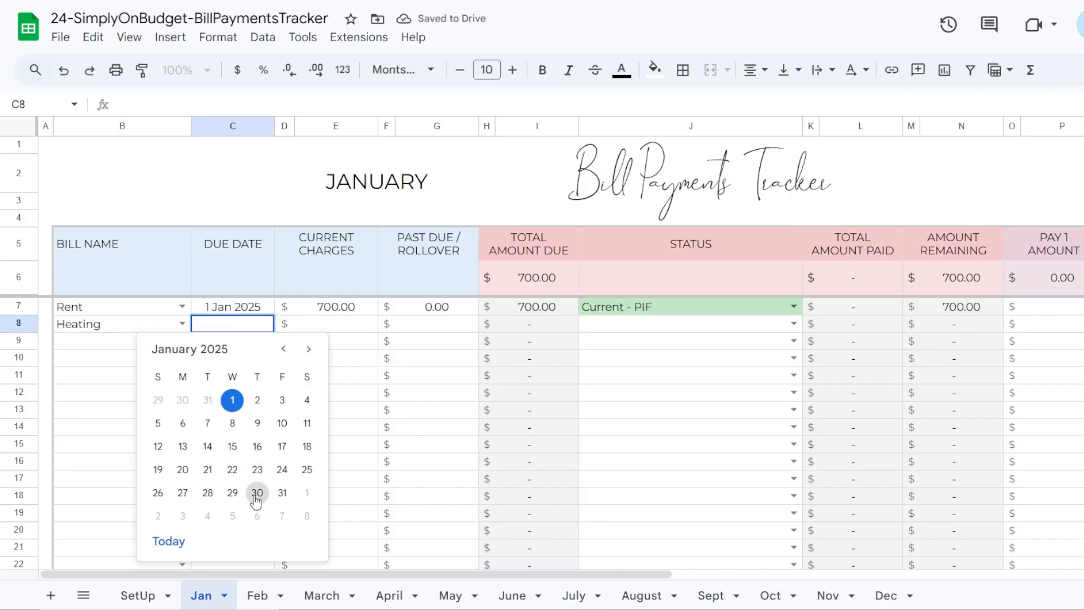
left_click(207, 492)
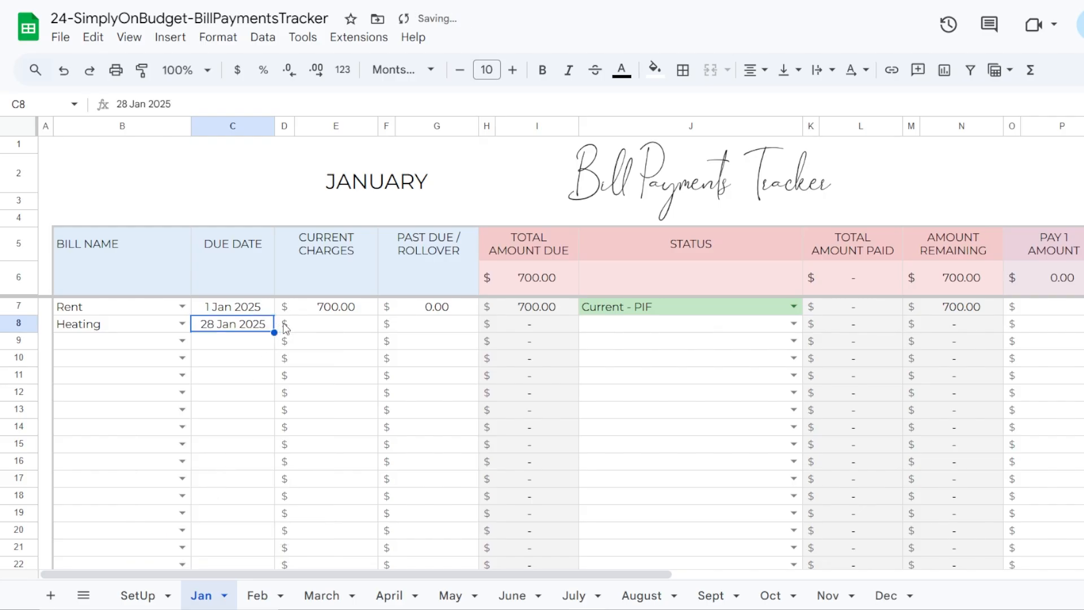
Set the Heating bill's current charges to 400
left_click(338, 332)
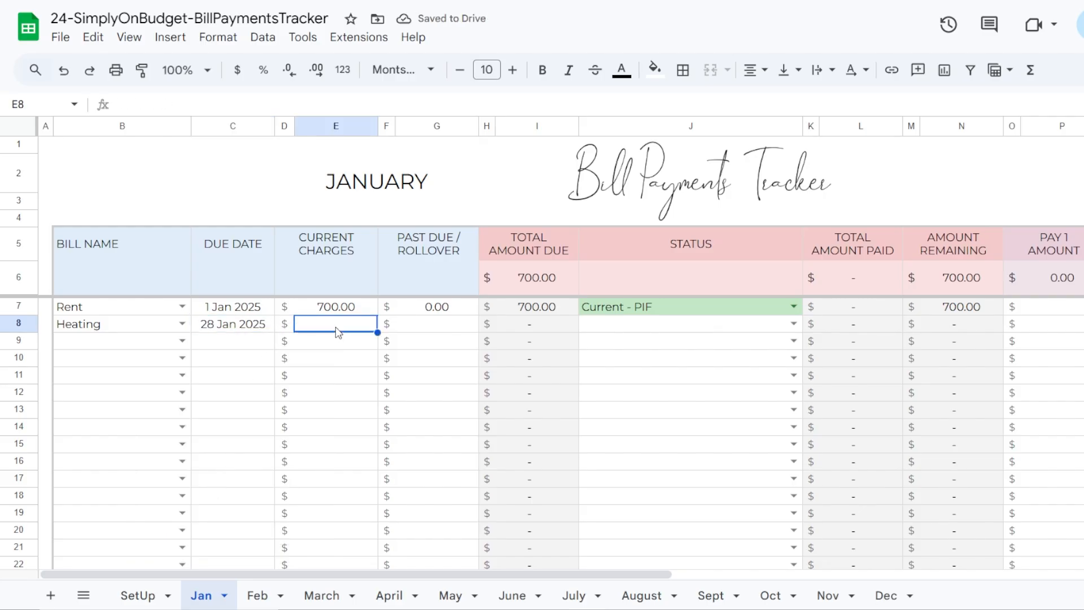
type("400")
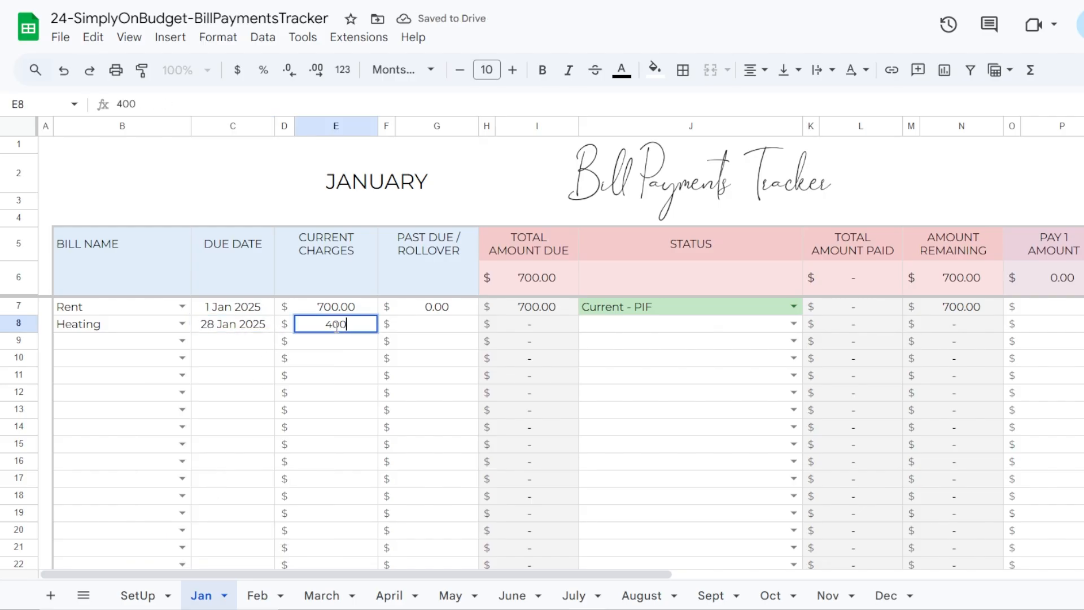
key("Return")
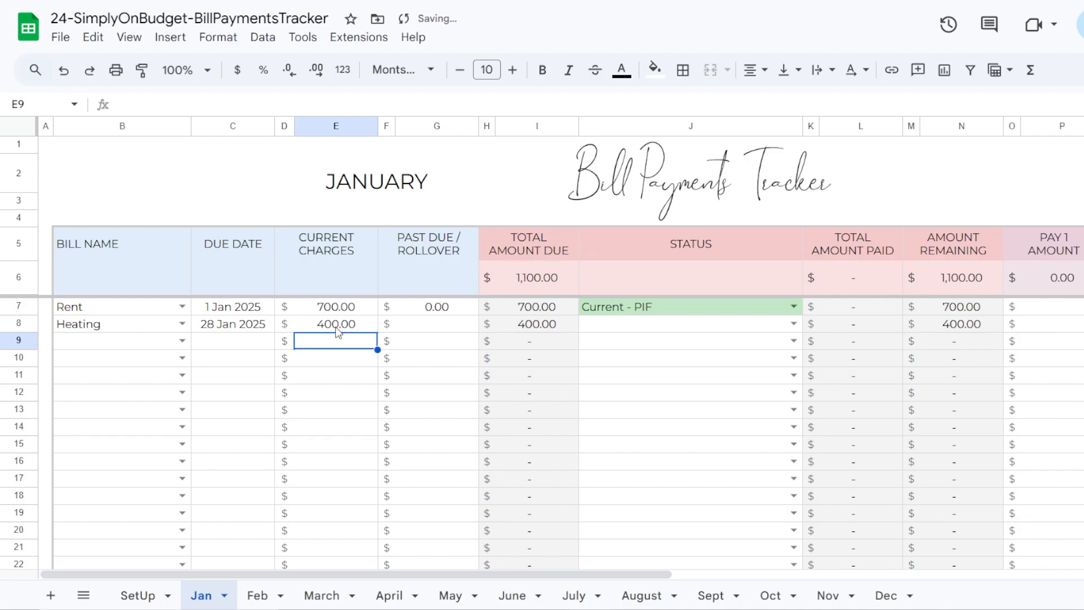
Set the Heating bill's past due amount to 200 and its status to "Current - Partial"
left_click(438, 330)
type("200")
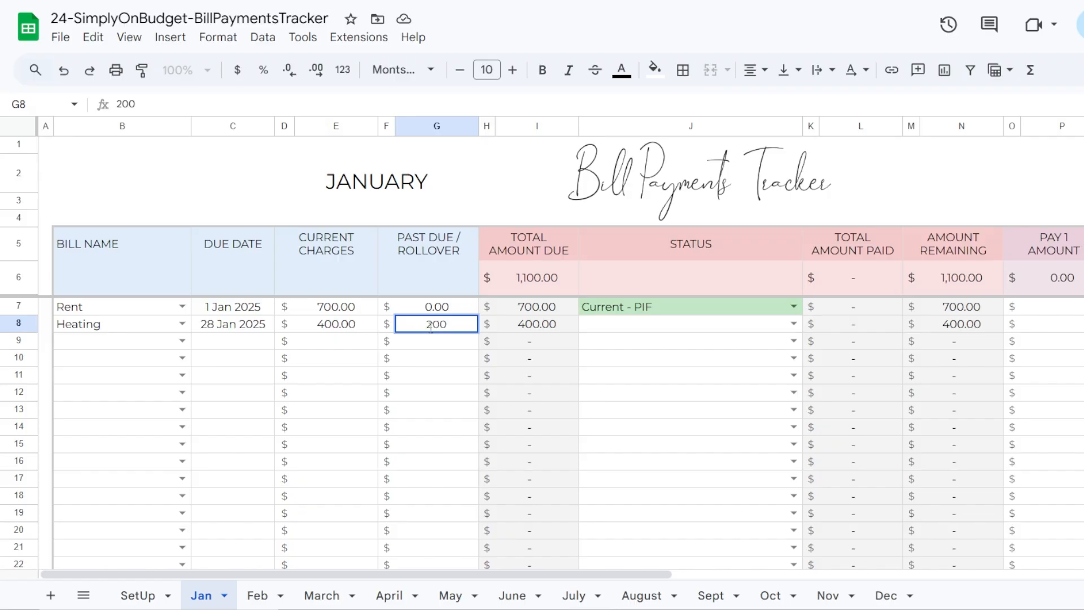
key("Return")
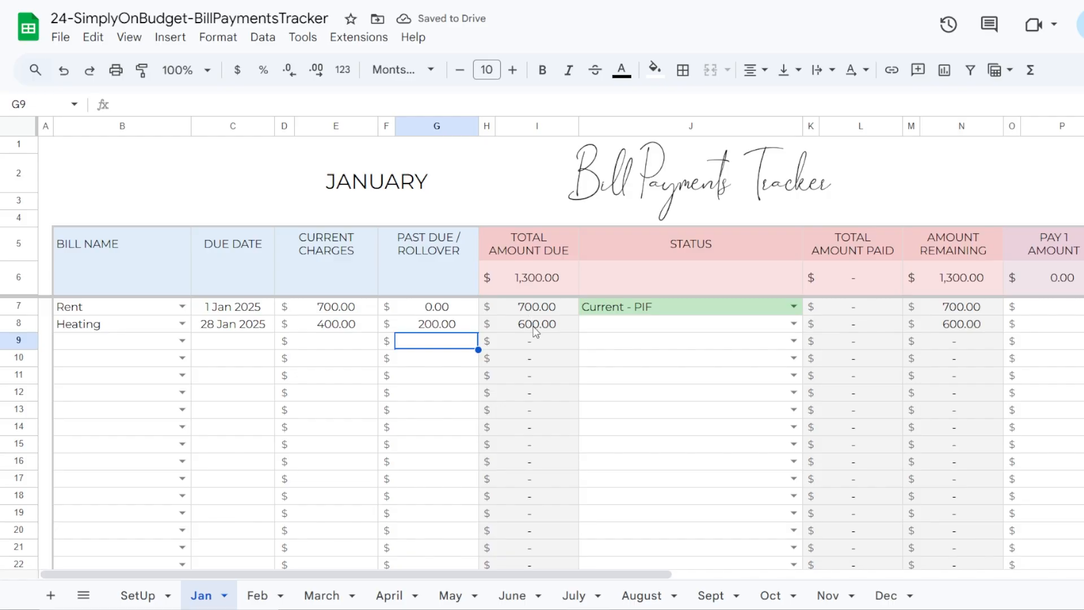
left_click(794, 324)
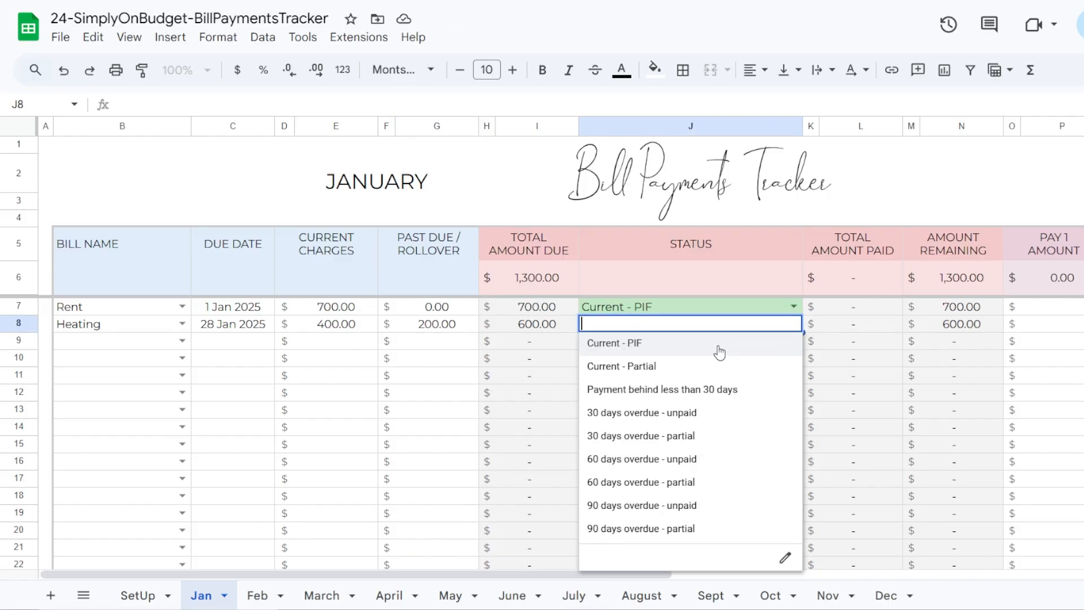
left_click(653, 367)
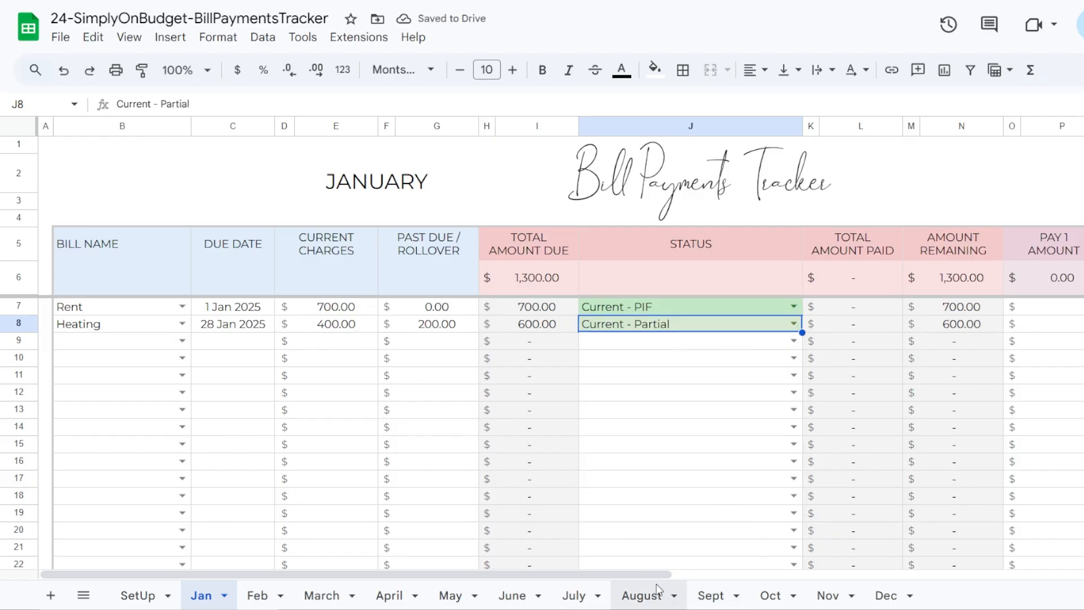
Enter 700 as the Pay 1 amount for the Rent bill
left_click_drag(653, 578, 729, 579)
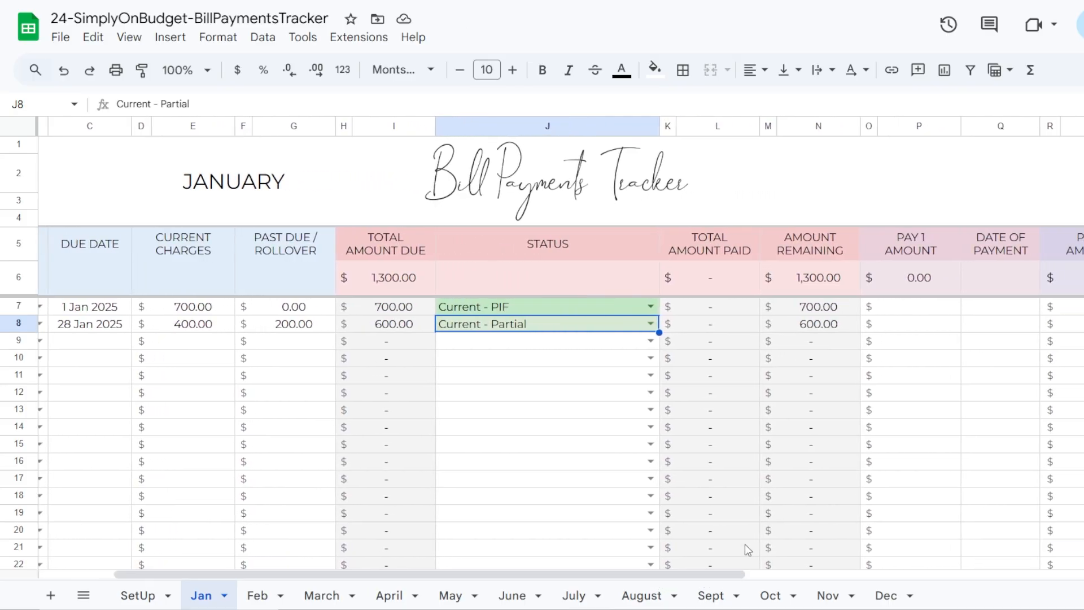
left_click(910, 315)
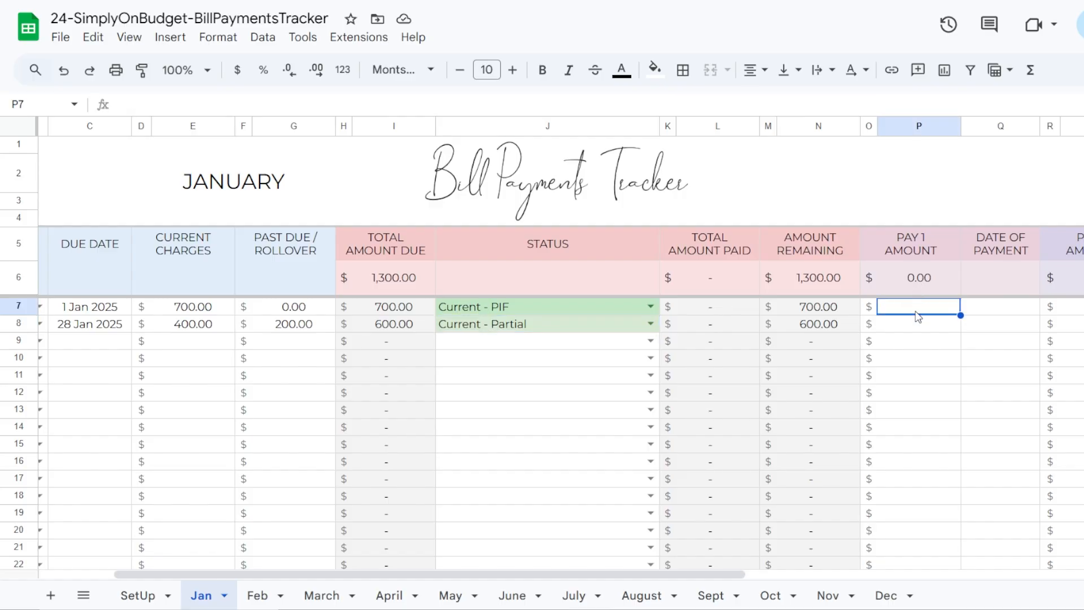
mouse_move(699, 571)
left_mouse_down()
mouse_move(473, 574)
mouse_move(714, 574)
left_mouse_up()
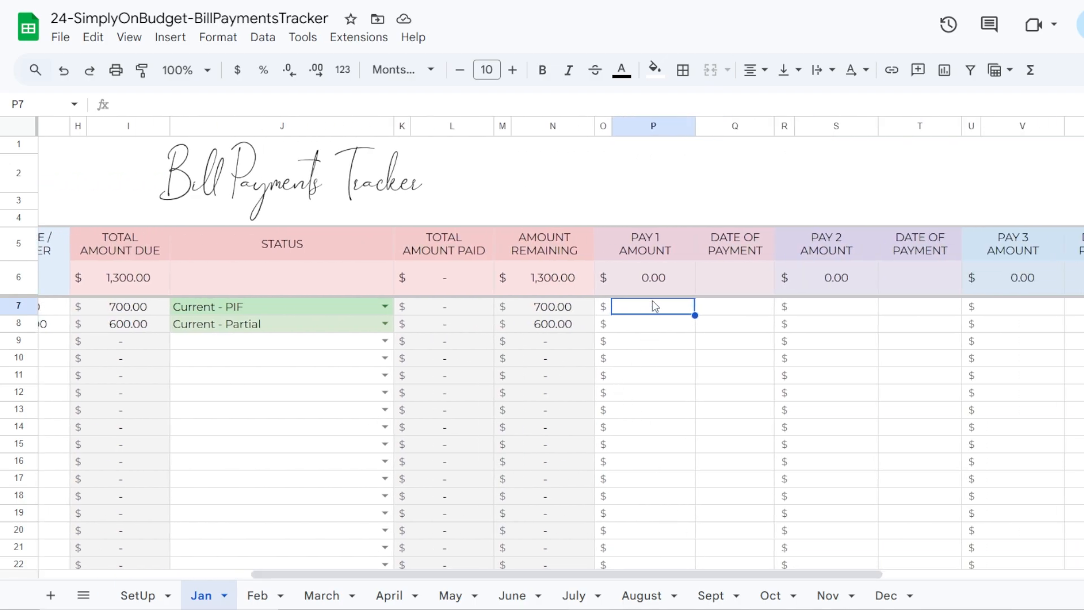
type("700")
key("Return")
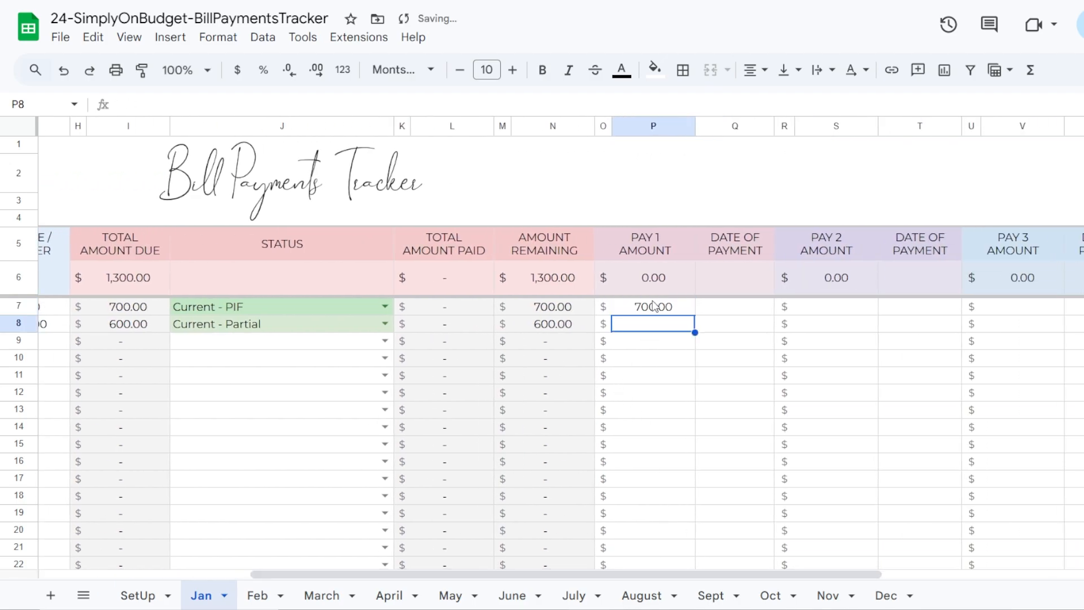
Set the Rent bill's Pay 1 payment date to 1 January 2025 and check its amount remaining
double_click(729, 310)
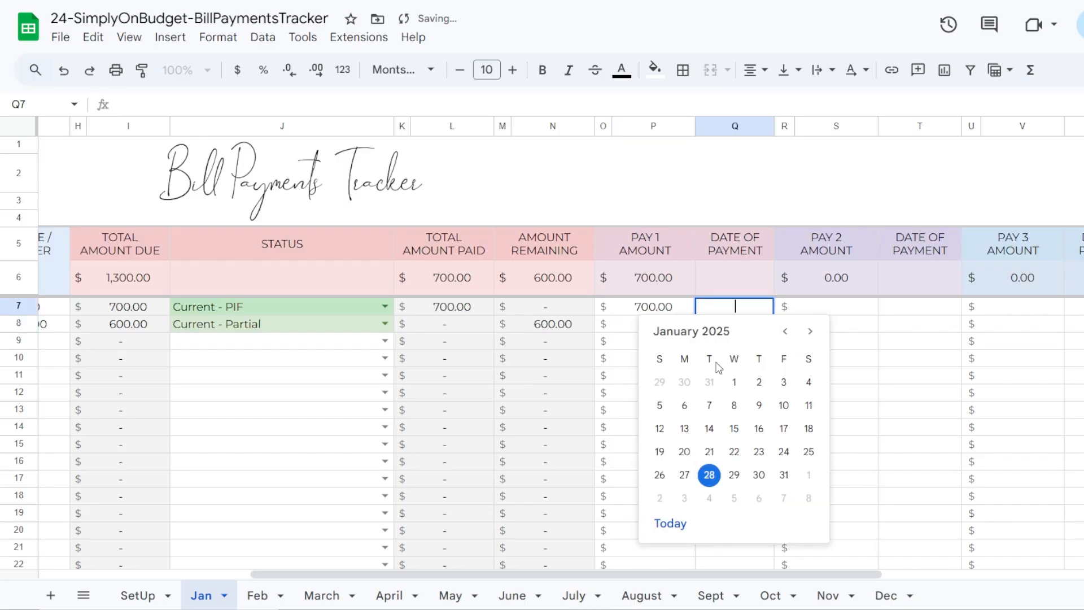
left_click(729, 384)
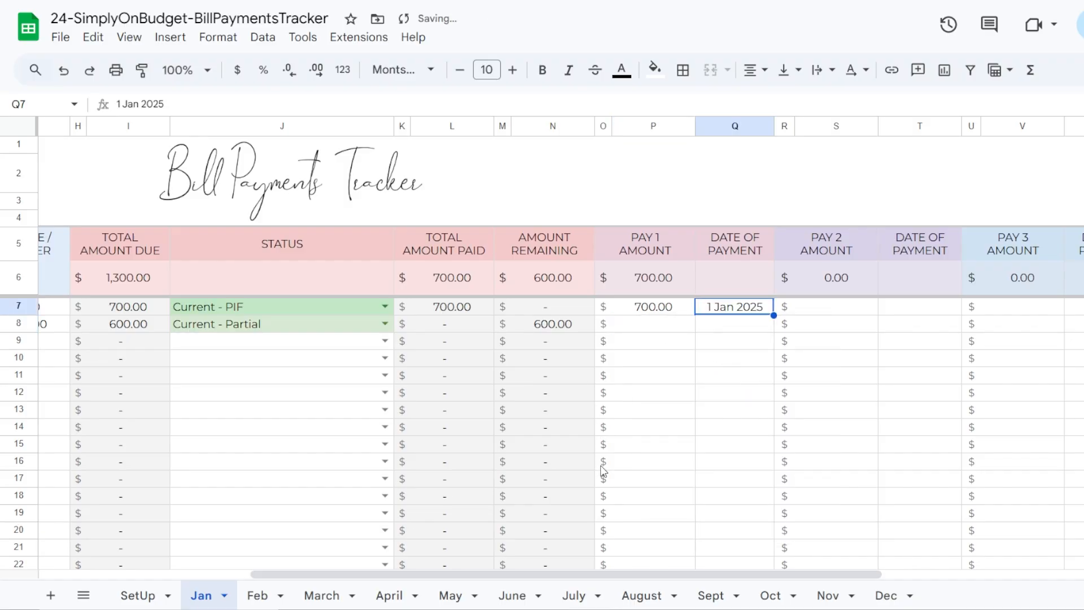
left_click_drag(653, 574, 534, 574)
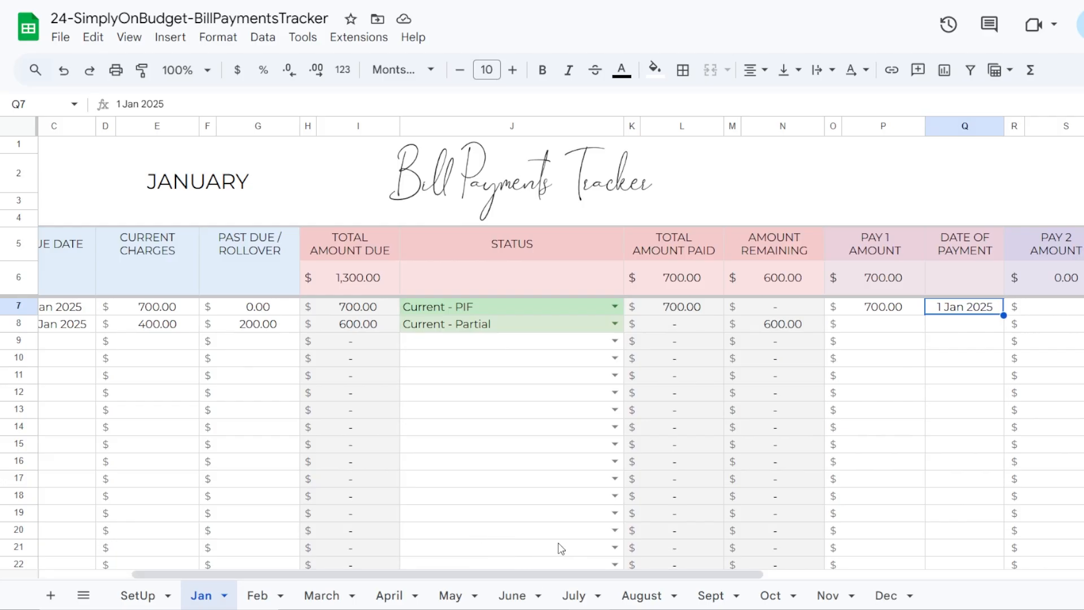
left_click(772, 310)
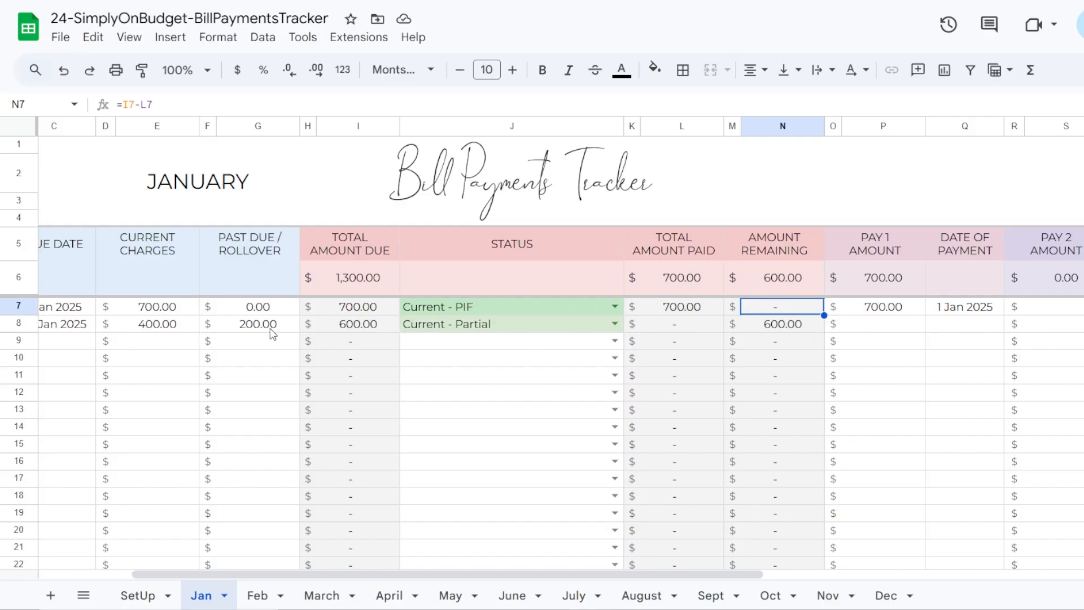
Review the Heating bill's charges and total due, enter 400 as its Pay 1 amount and check the amount remaining
left_click_drag(510, 575, 447, 574)
left_click_drag(366, 574, 337, 571)
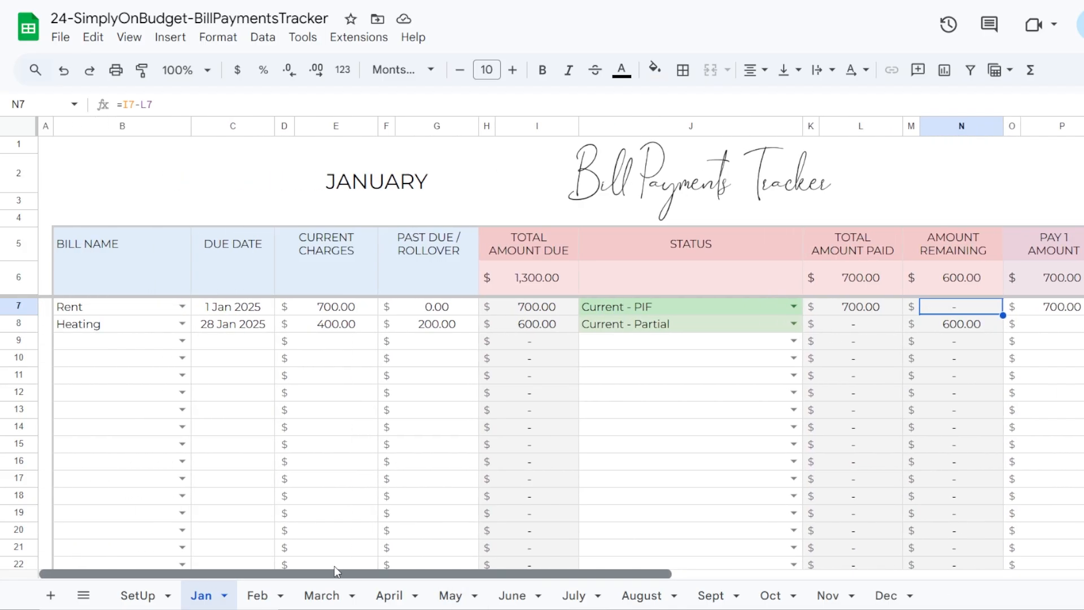
left_click(330, 323)
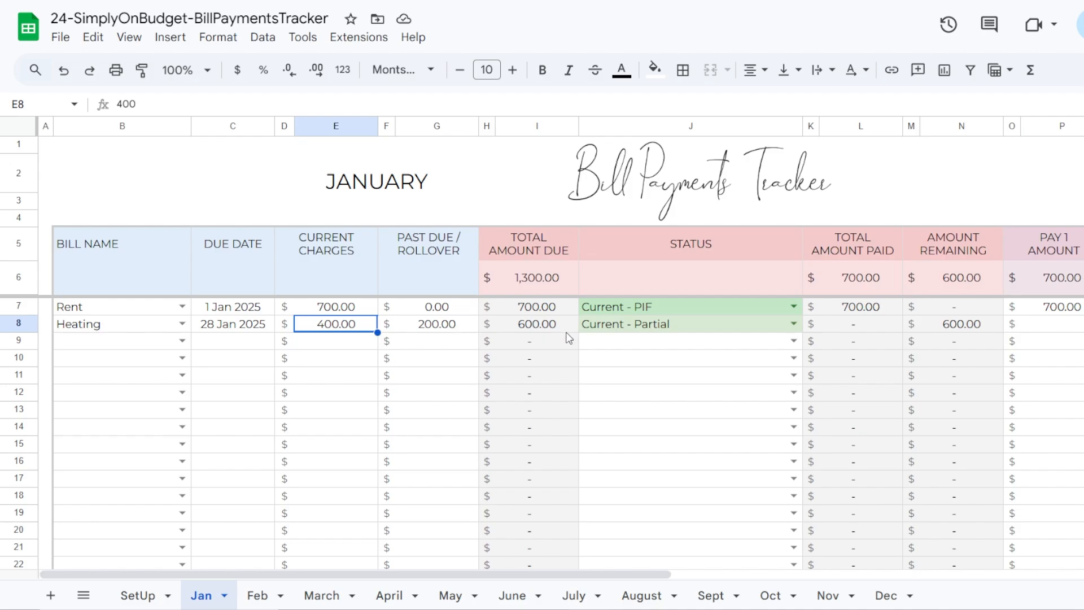
left_click(538, 326)
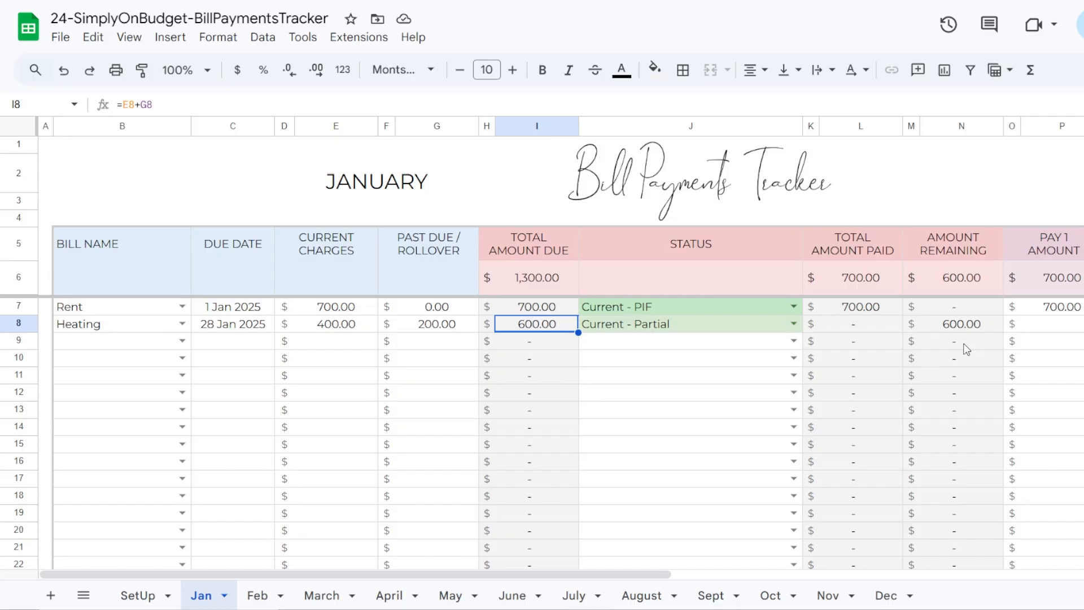
left_click(1062, 325)
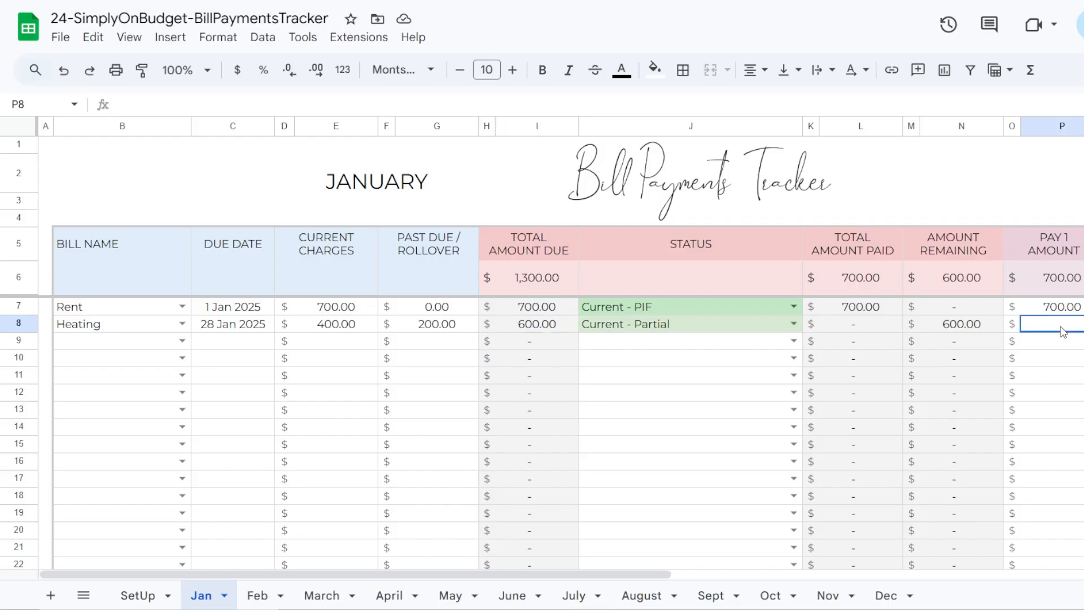
type("400")
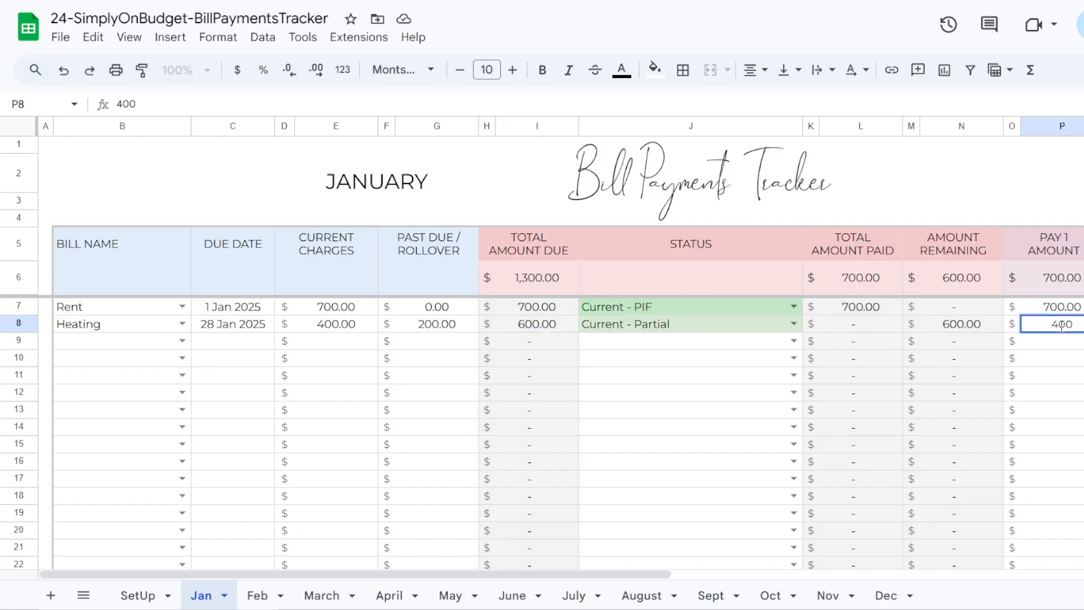
key("Return")
left_click(973, 327)
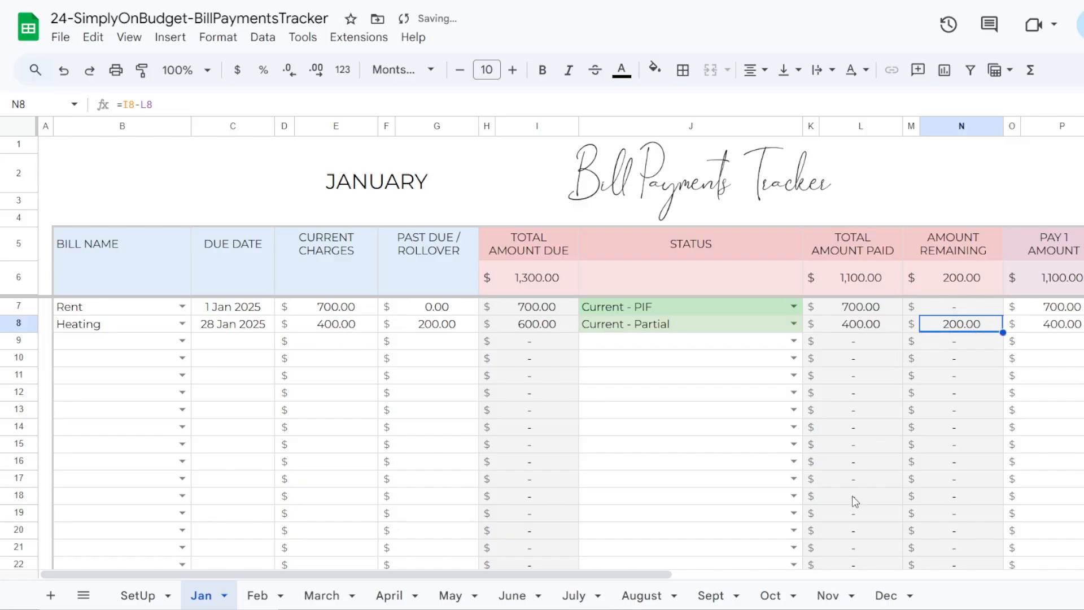
Set the Heating bill's Pay 1 payment date to 15 January 2025
left_click_drag(645, 574, 910, 577)
double_click(640, 324)
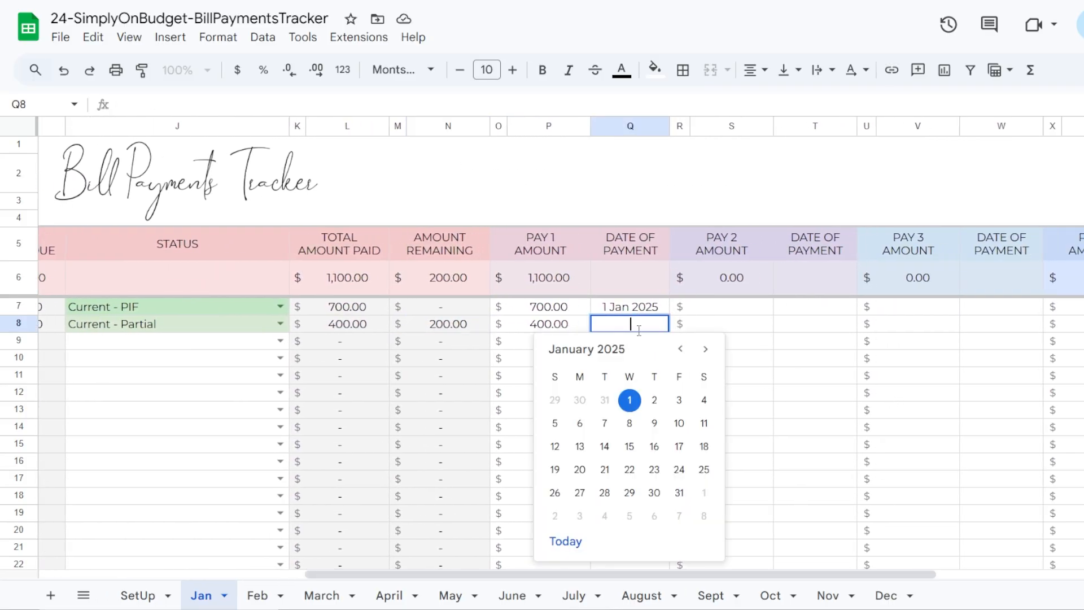
left_click(630, 445)
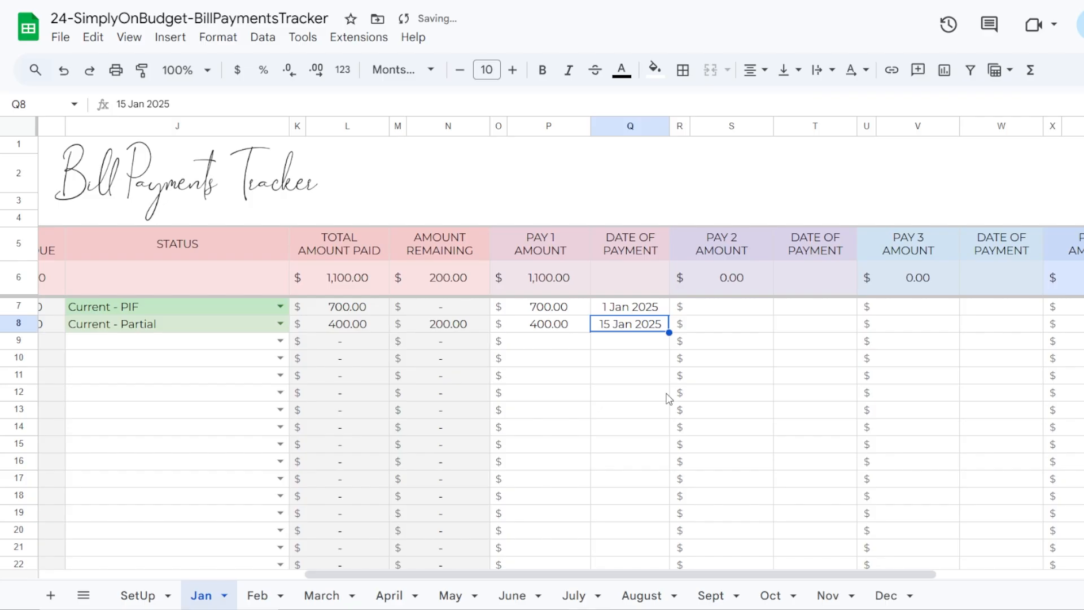
Record a Pay 2 amount of 50 for the Heating bill, dated 9 January 2025
double_click(739, 326)
type("50")
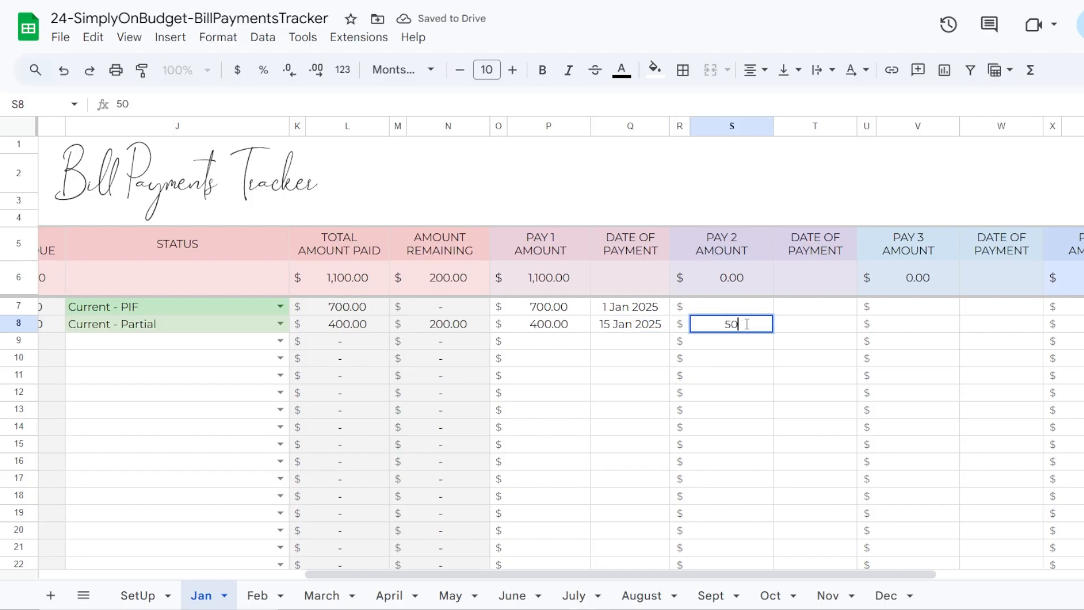
double_click(805, 327)
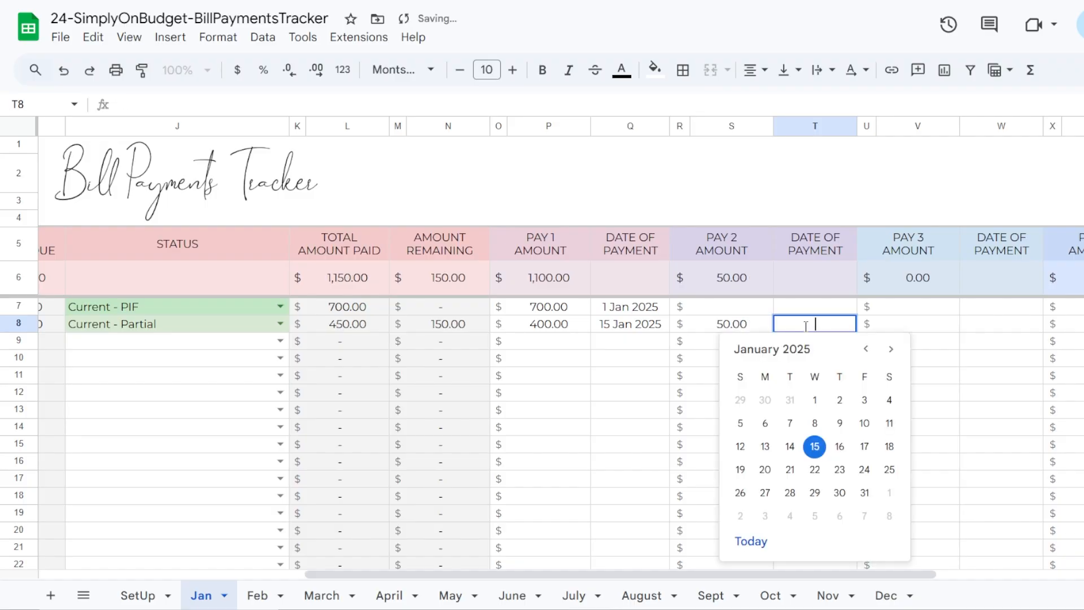
left_click(844, 423)
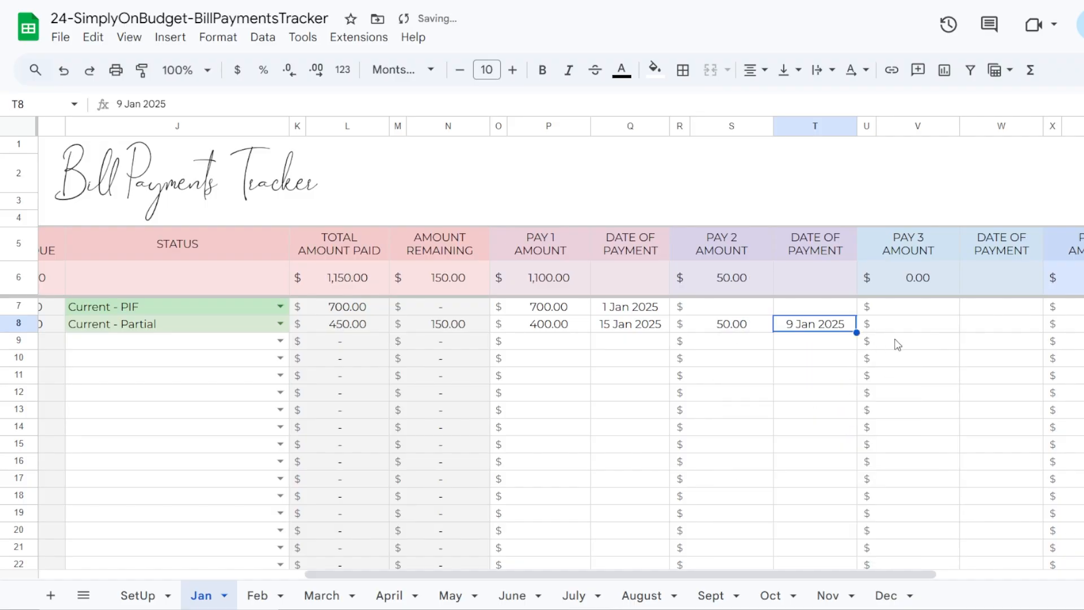
Record a Pay 3 amount of 75 for the Heating bill, dated 20 January 2025, and check its amount remaining
left_click(908, 326)
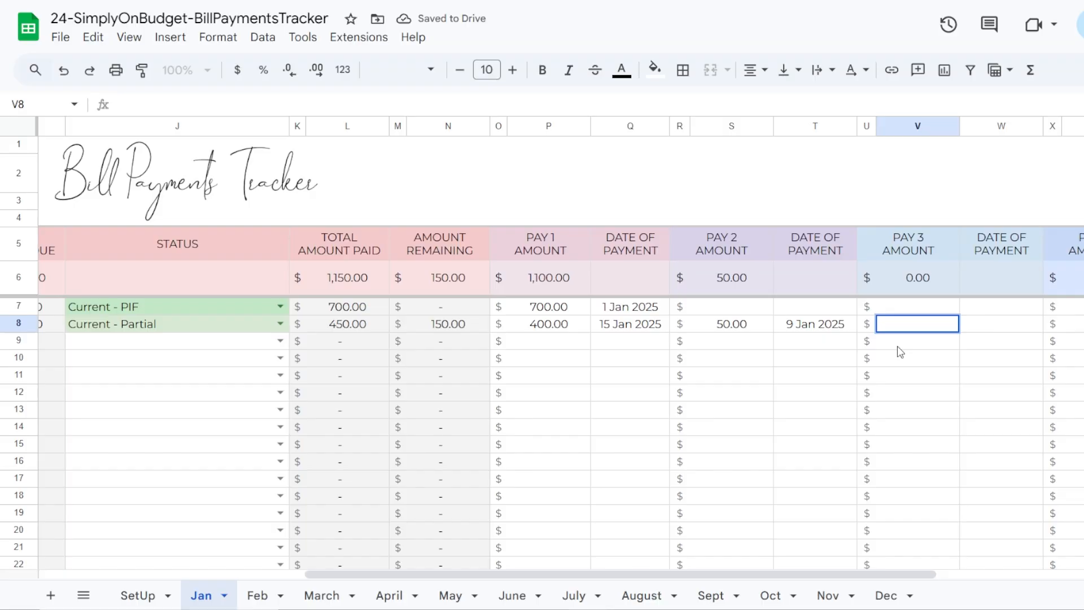
type("50")
type("5")
double_click(987, 327)
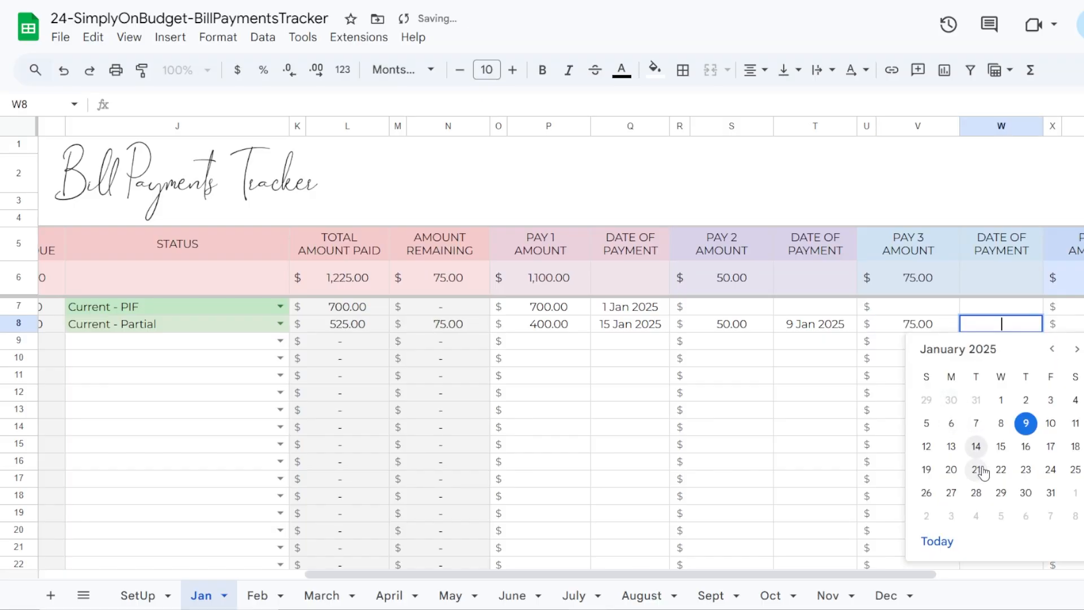
left_click(952, 470)
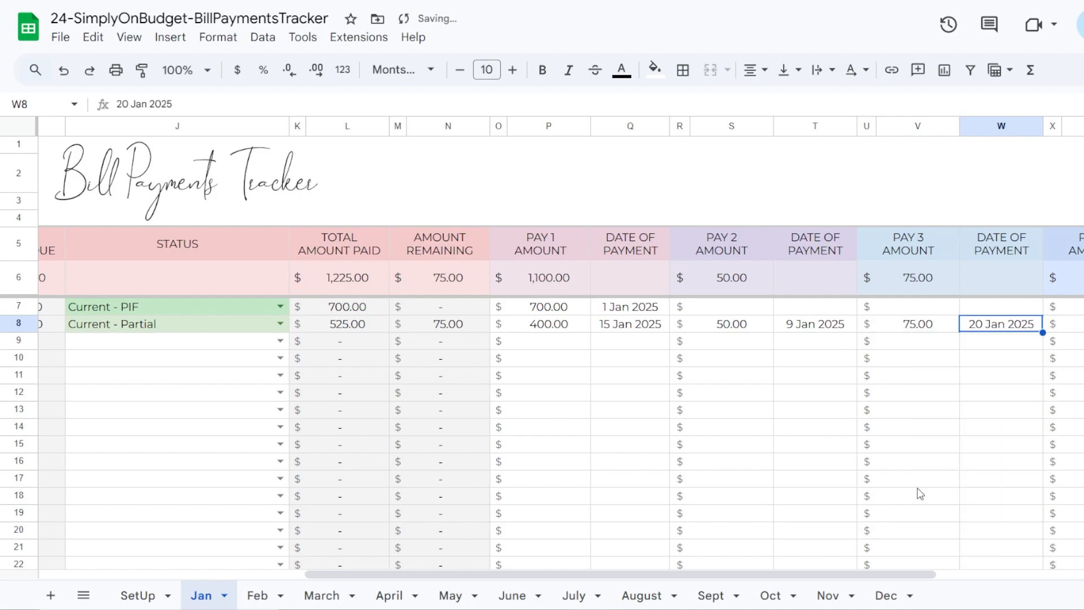
left_click_drag(767, 575, 521, 575)
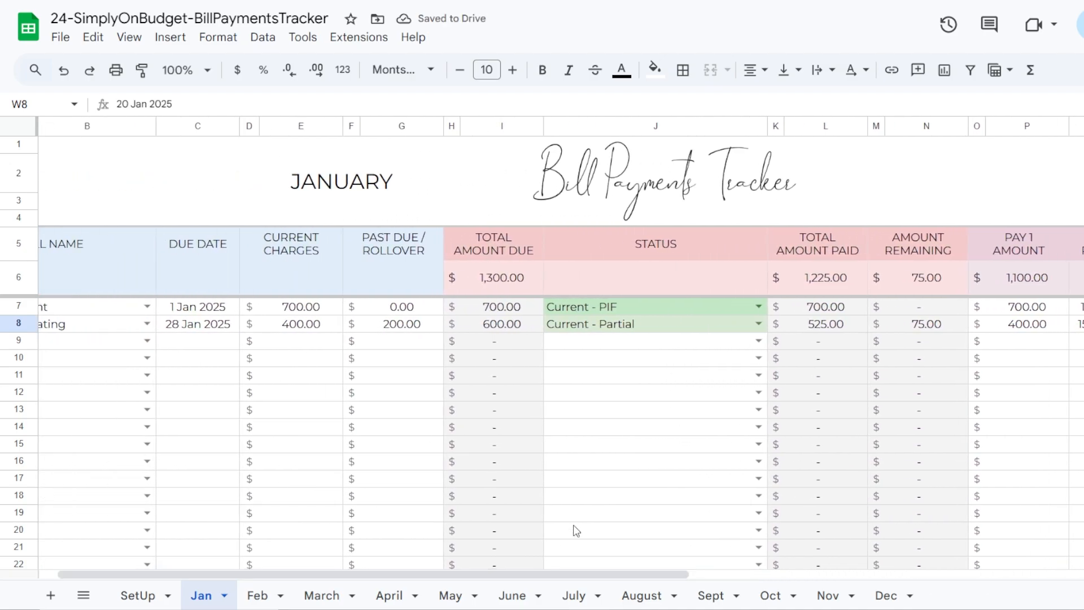
left_click(916, 326)
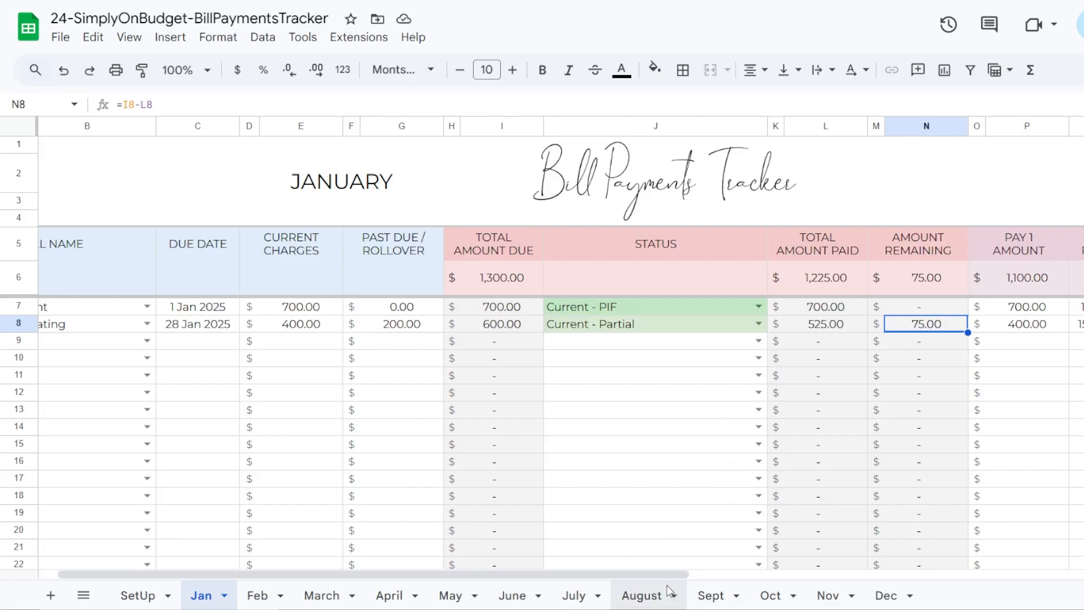
Set the priority of both the Rent and Heating bills to High on the January sheet
left_click_drag(667, 574, 943, 572)
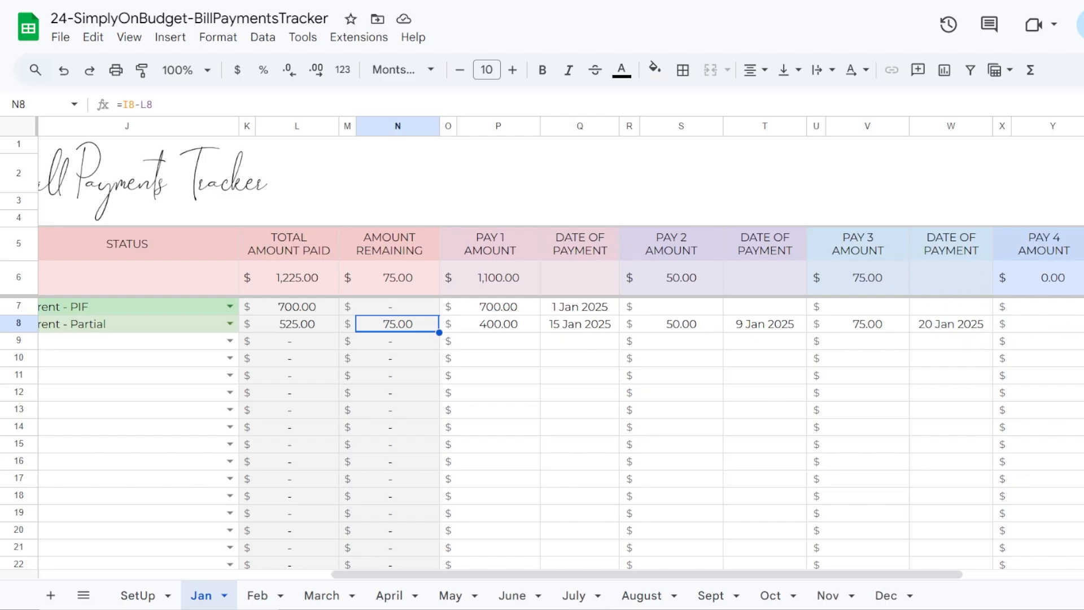
left_click_drag(908, 574, 1083, 574)
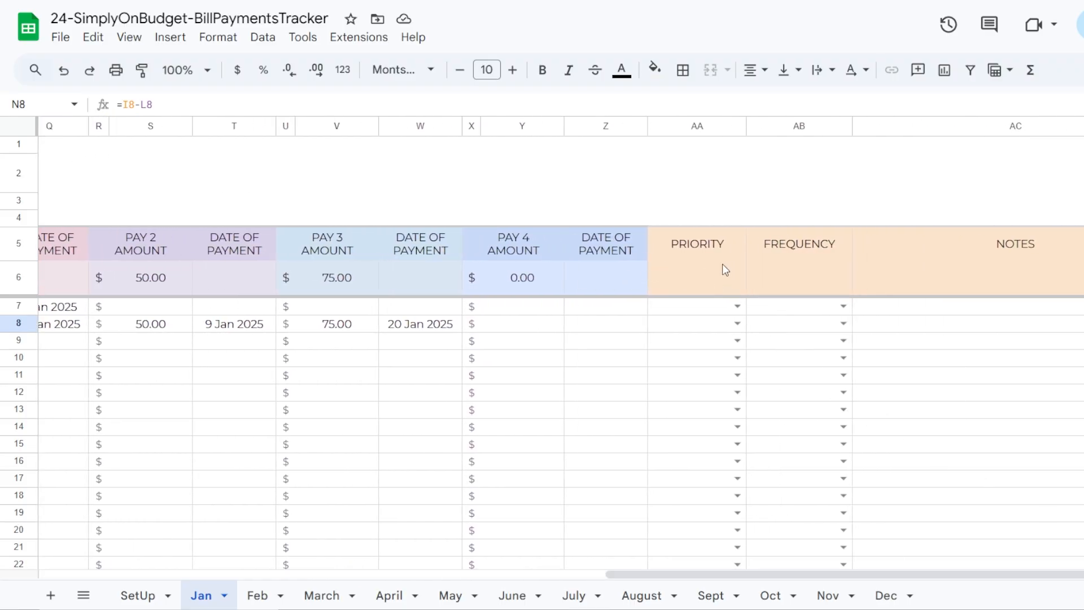
left_click(738, 306)
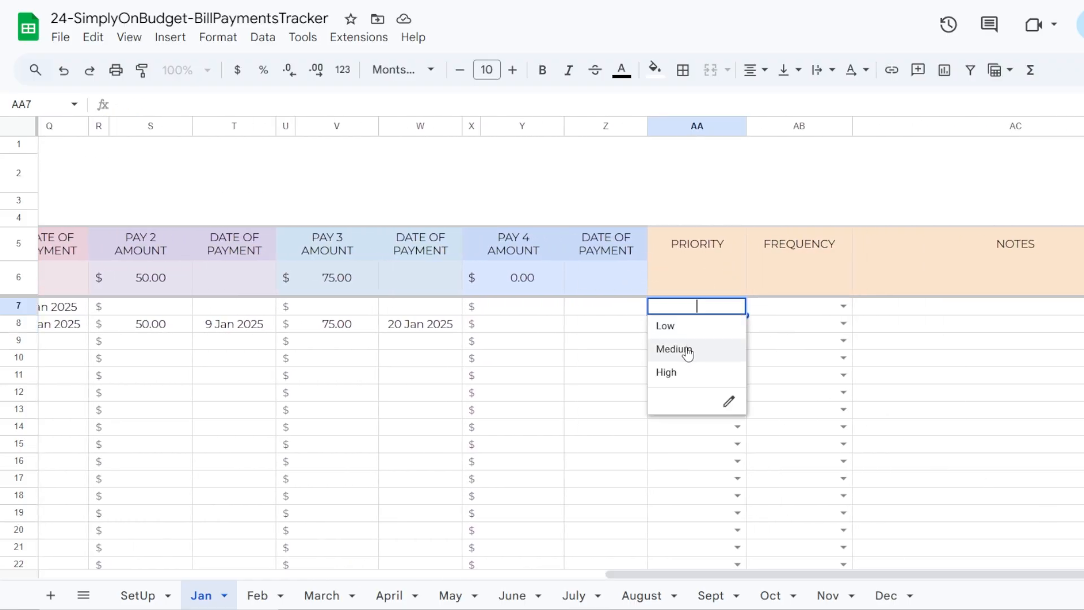
left_click(674, 373)
left_click(737, 323)
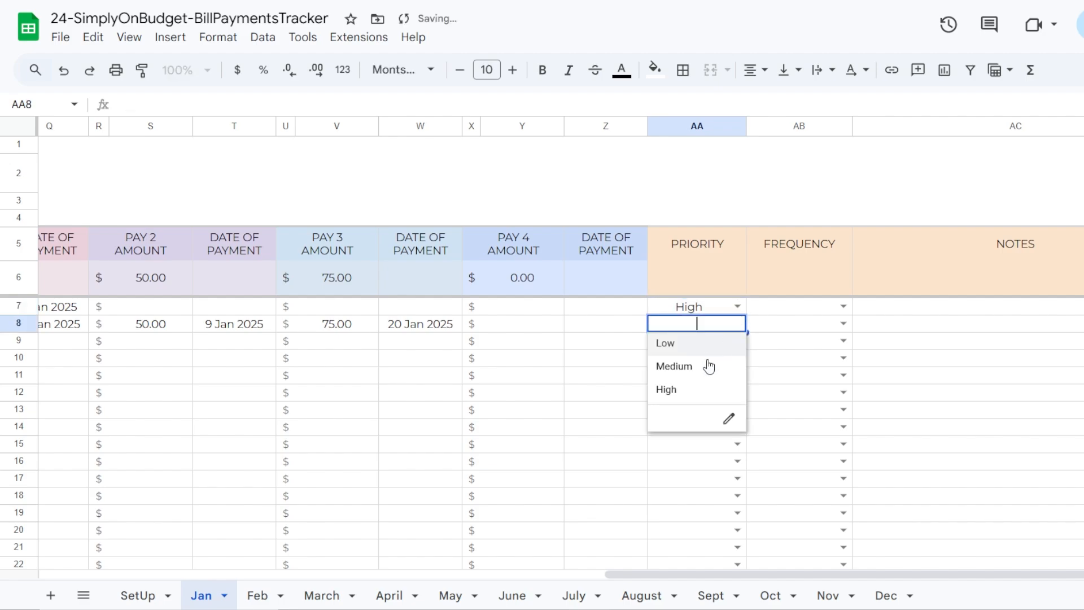
left_click(691, 391)
Review the Frequency options available for the Rent bill and look over the Notes column and the remaining rows
left_click(844, 307)
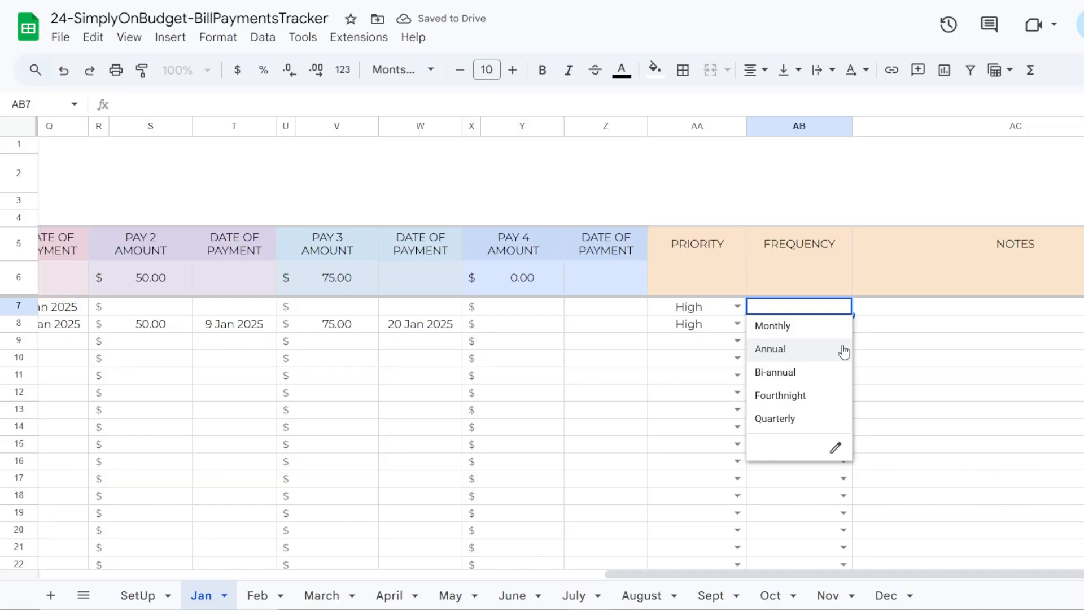
left_click(923, 309)
scroll(1029, 561, "down", 5)
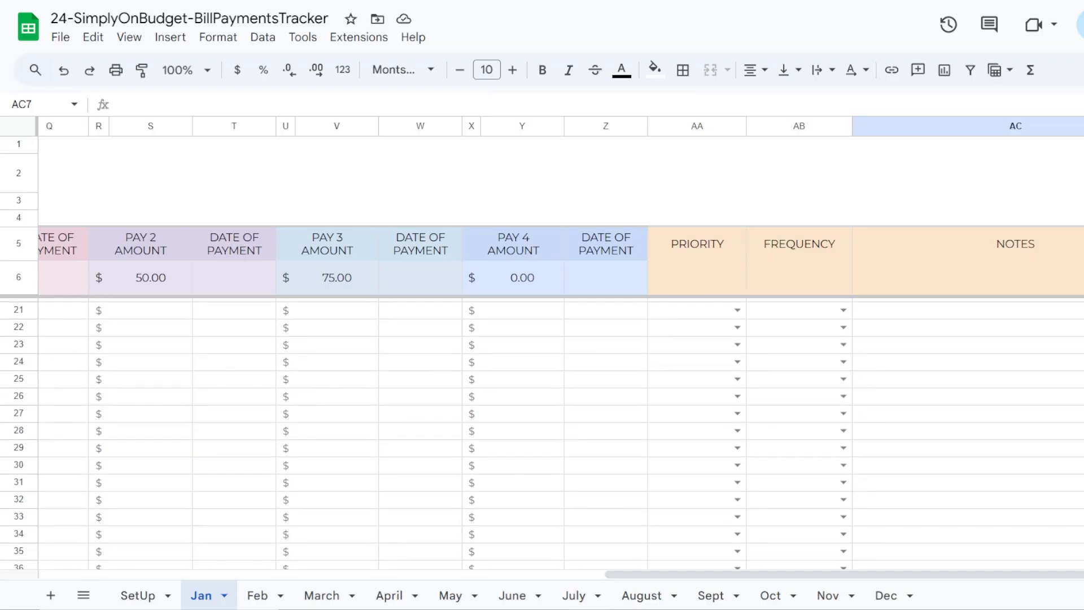
scroll(989, 533, "up", 5)
Add Credit card 1 to the Bill Name list on the SetUp sheet, below Cleaning
left_click_drag(1011, 577, 355, 594)
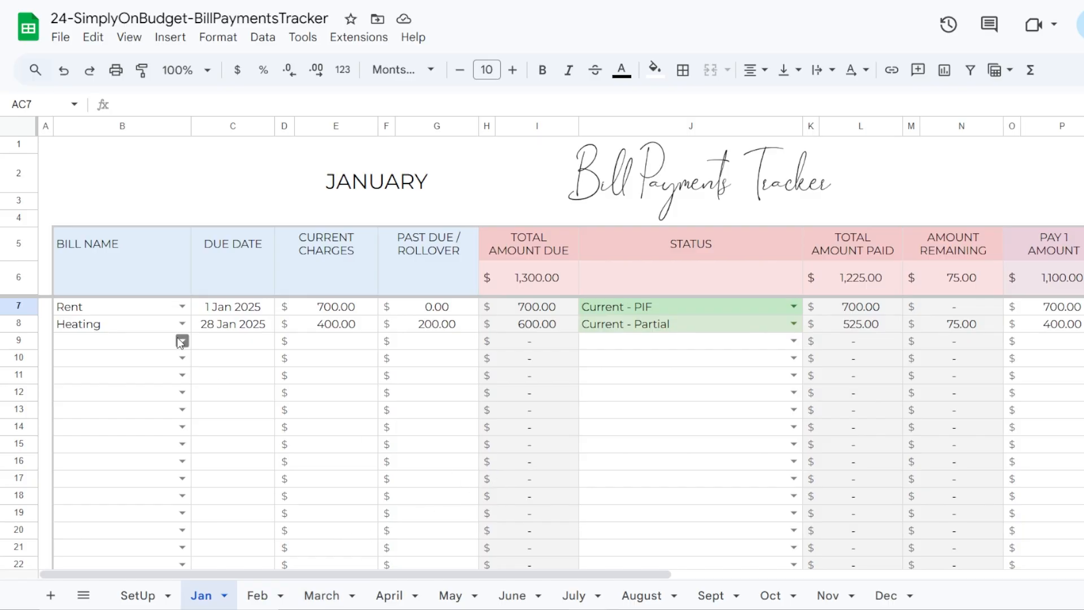
left_click(140, 595)
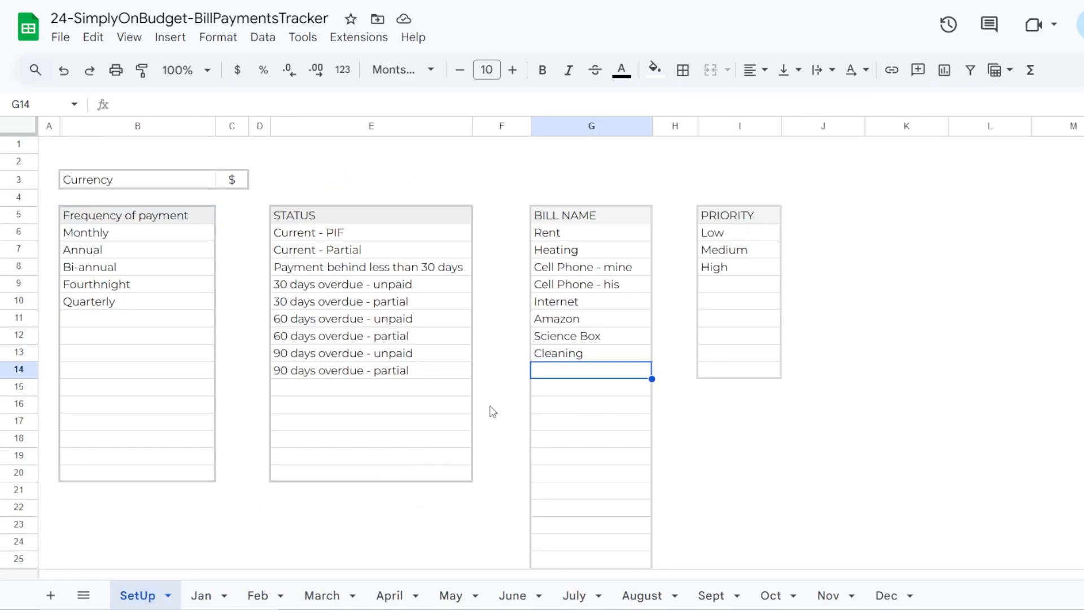
type("Cre")
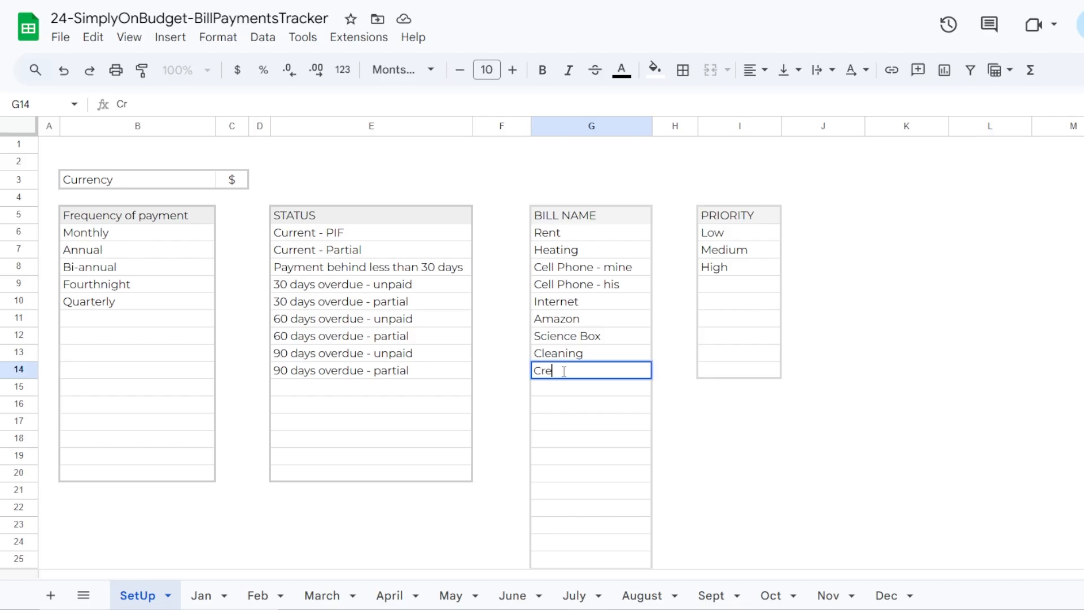
type("dit card 1")
key("Return")
Add Credit card 2 to the SetUp sheet's Bill Name list, below Credit card 1
type("cre")
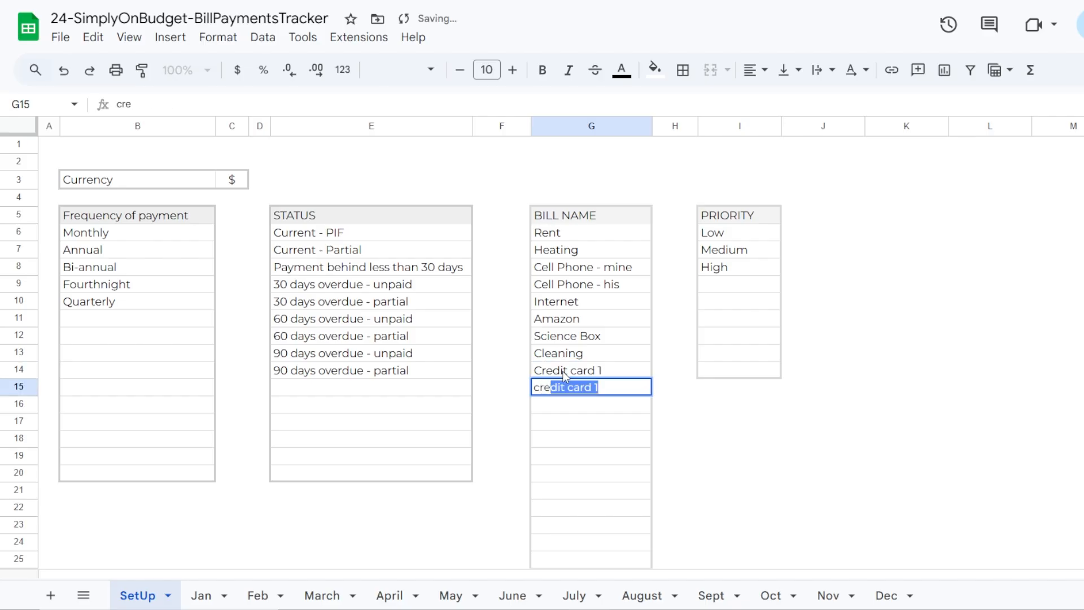
key("BackSpace")
key("BackSpace")
key("BackSpace")
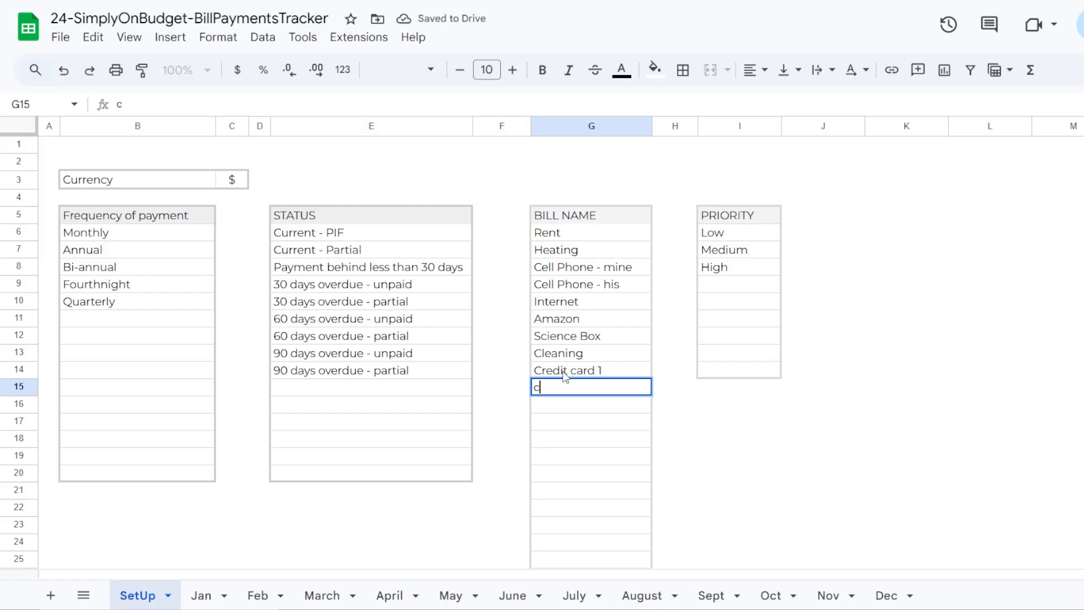
type("Credit car")
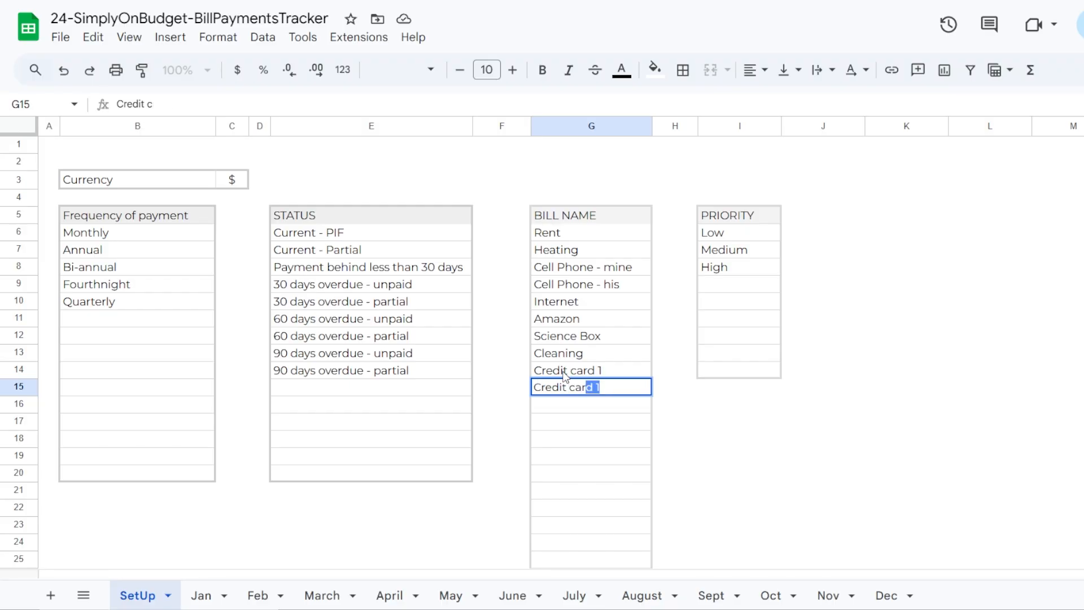
type("d 2")
key("Return")
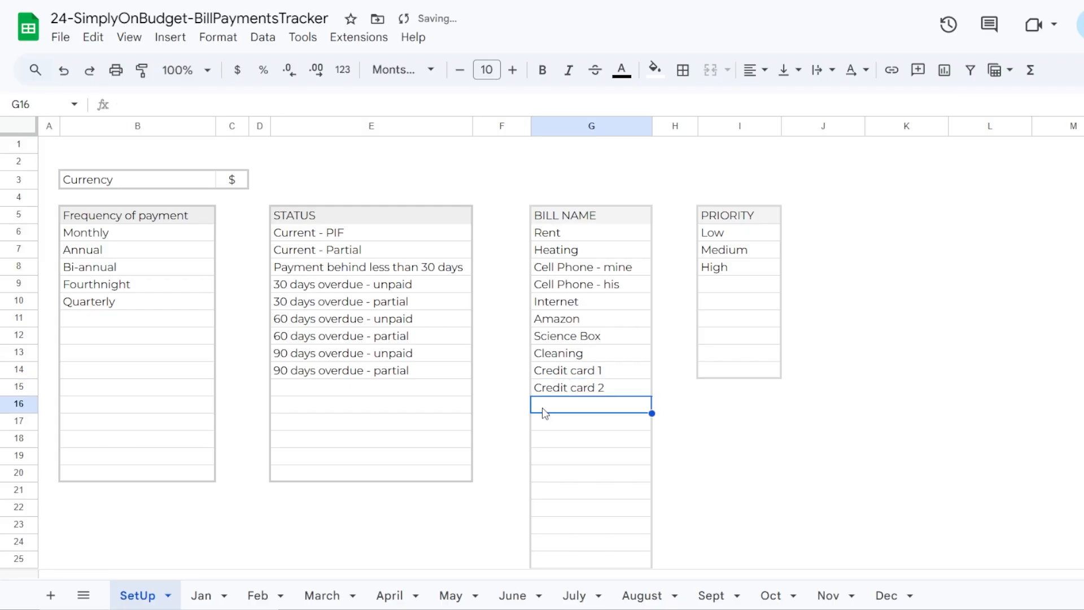
Choose Credit card 1 as the third bill on the January sheet and set its due date to 26 March 2025
left_click(208, 596)
left_click(182, 341)
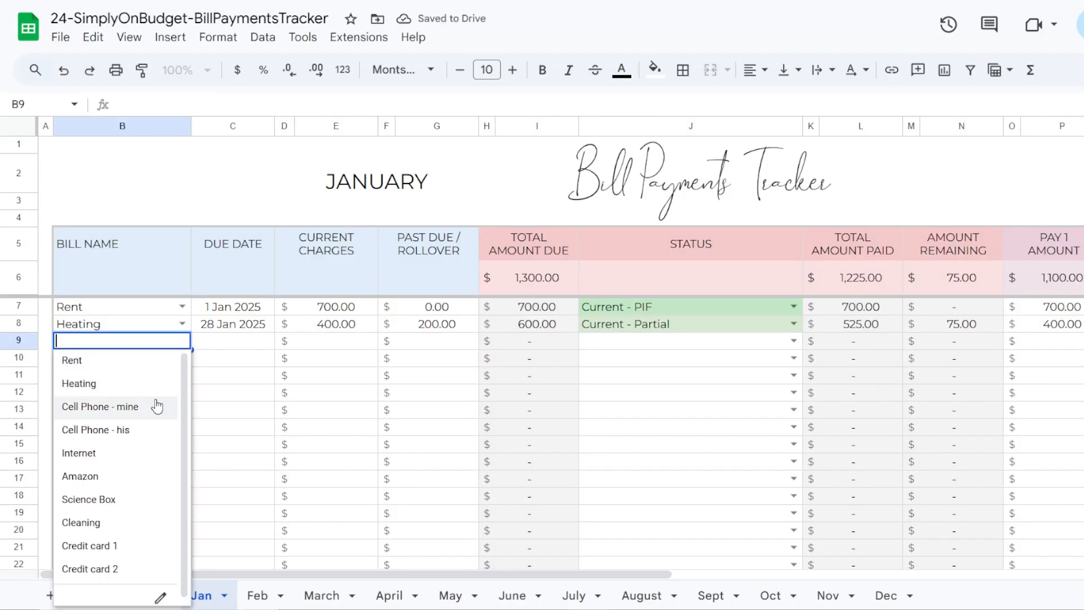
left_click(85, 545)
double_click(254, 340)
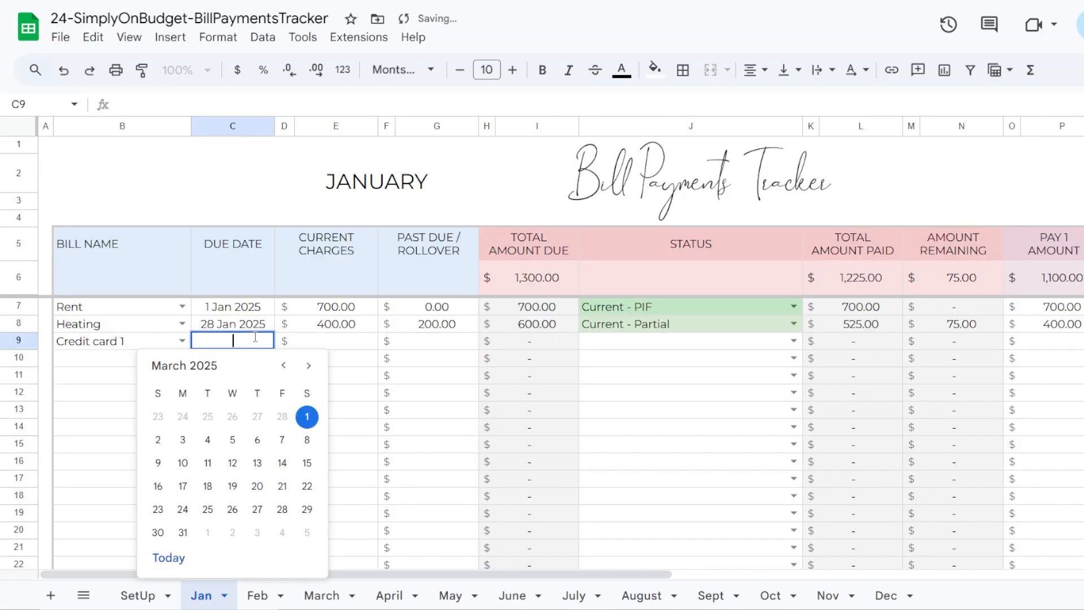
left_click(233, 509)
Enter 500 as Credit card 1's current charges and 1500 as its past due/rollover amount
left_click(337, 343)
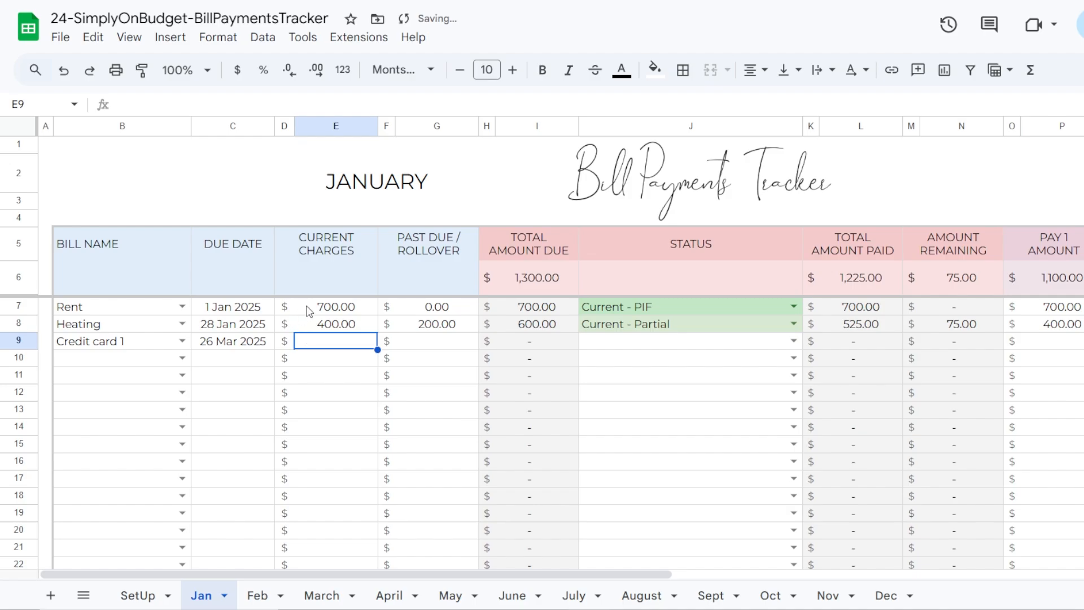
type("500")
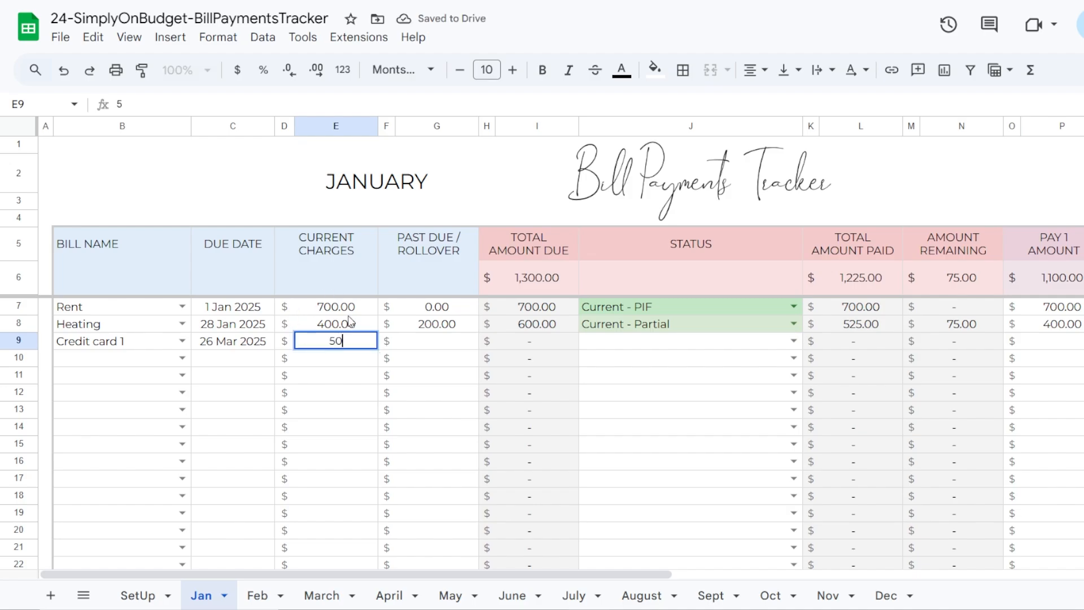
left_click(446, 339)
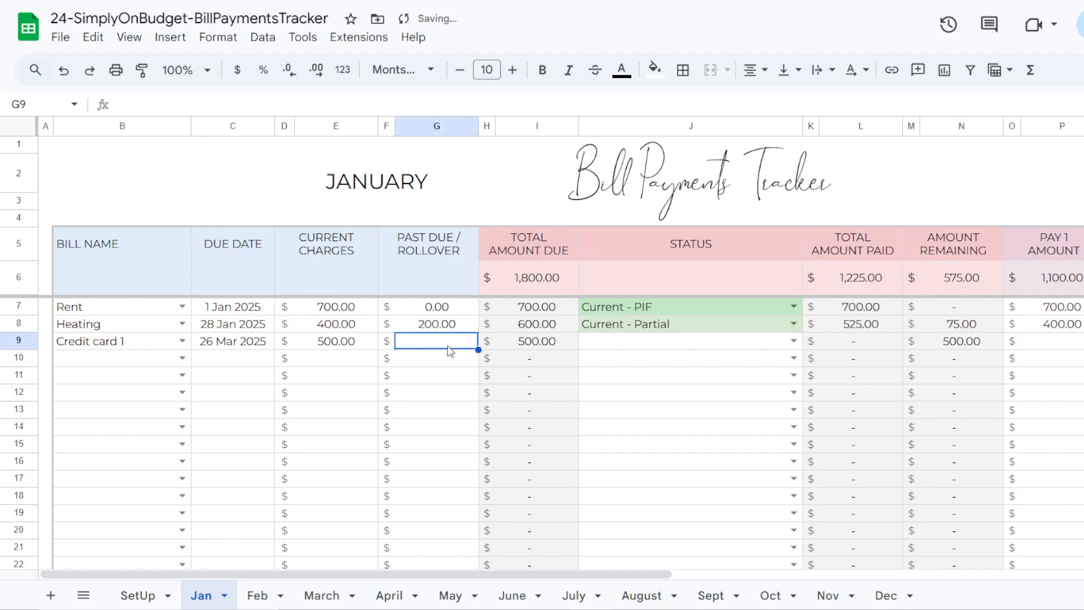
type("1500")
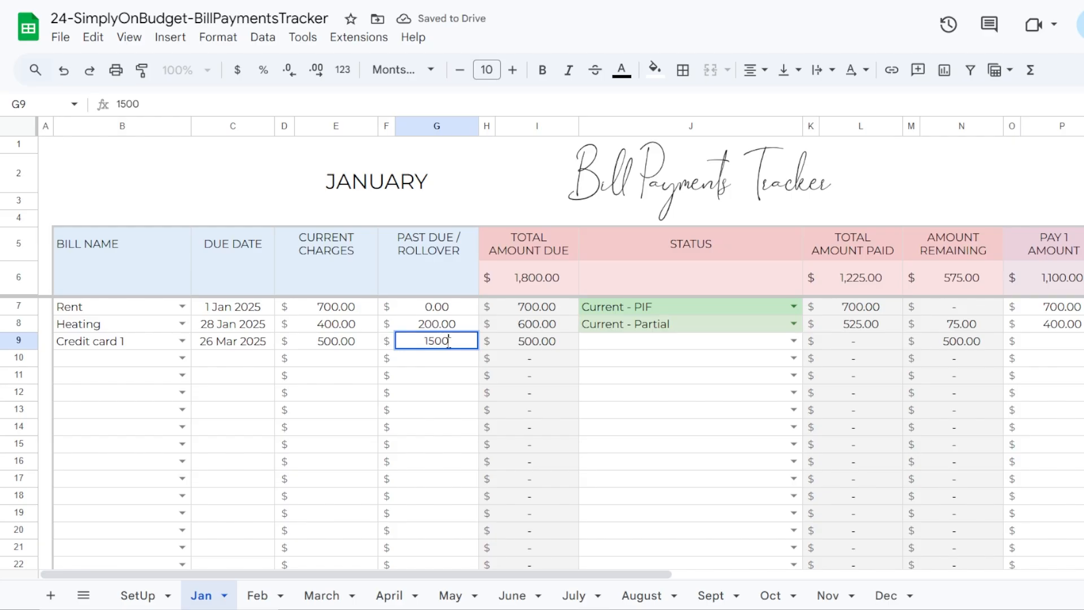
key("Return")
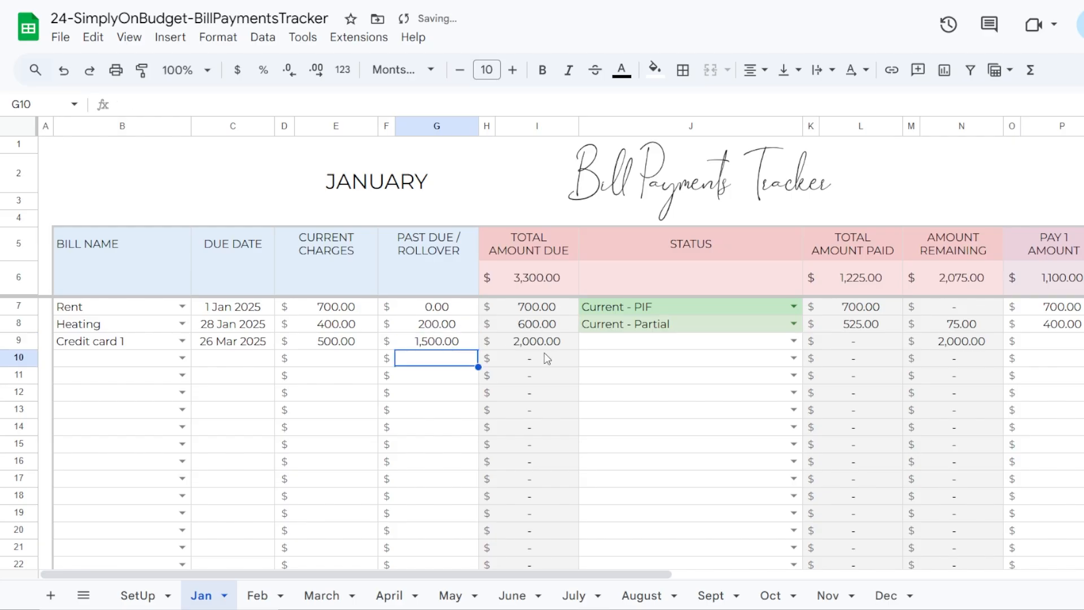
Set Credit card 1's status to Current - Partial and check its amount remaining
left_click(794, 341)
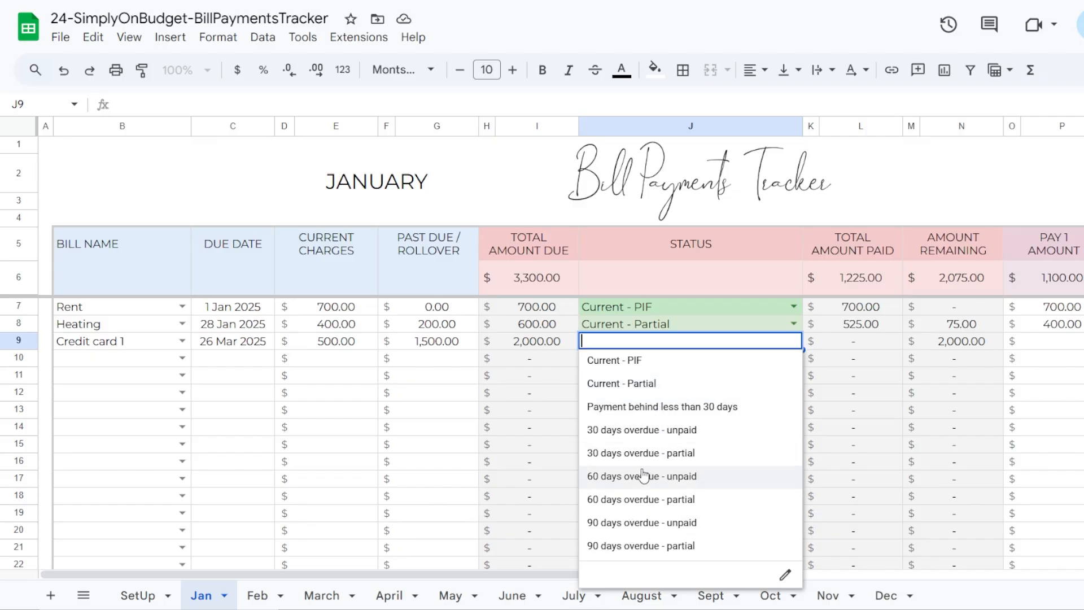
left_click(641, 383)
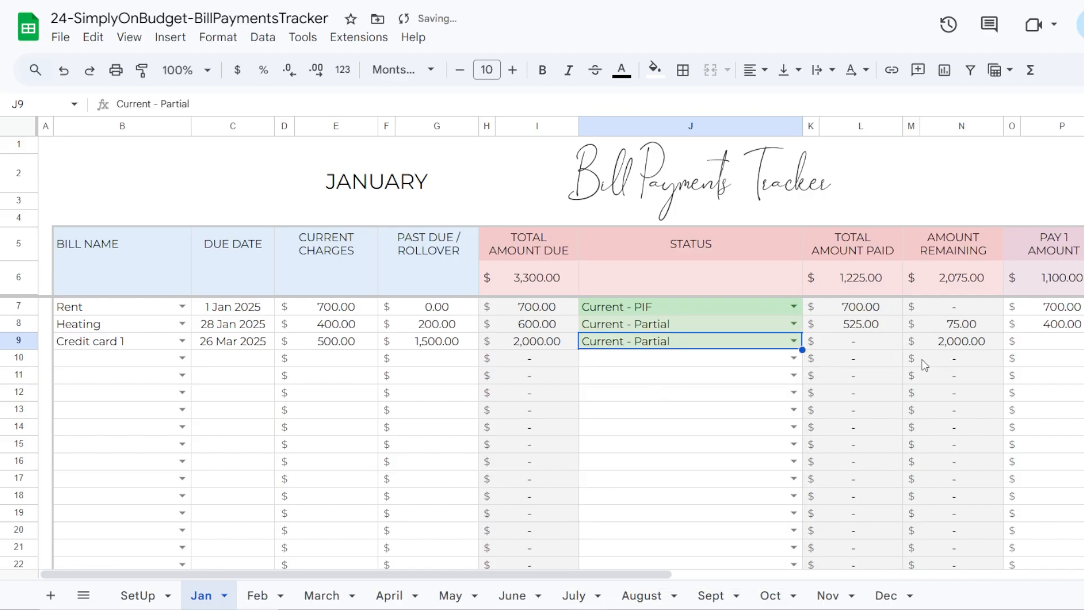
left_click(977, 346)
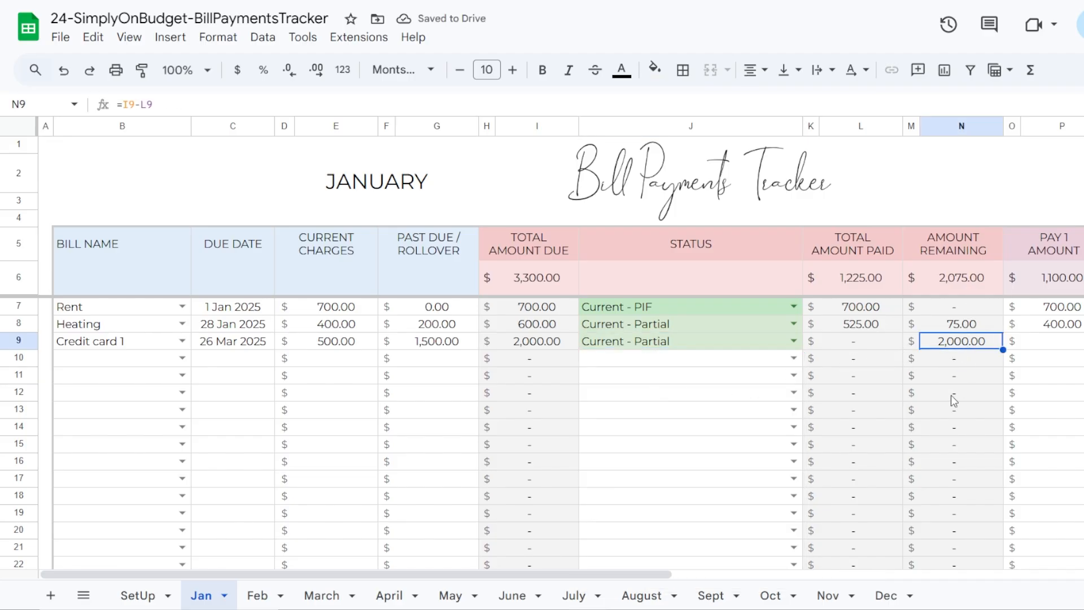
Record a Pay 1 amount of 400 for Credit card 1, dated 7 March 2025
left_click_drag(662, 575, 911, 574)
left_click(588, 346)
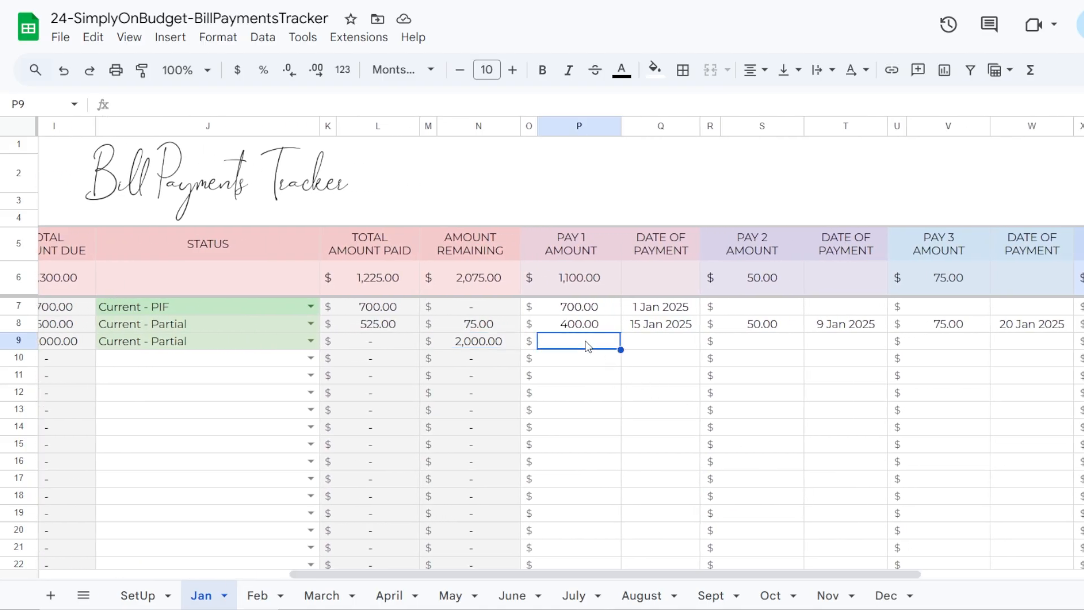
type("400")
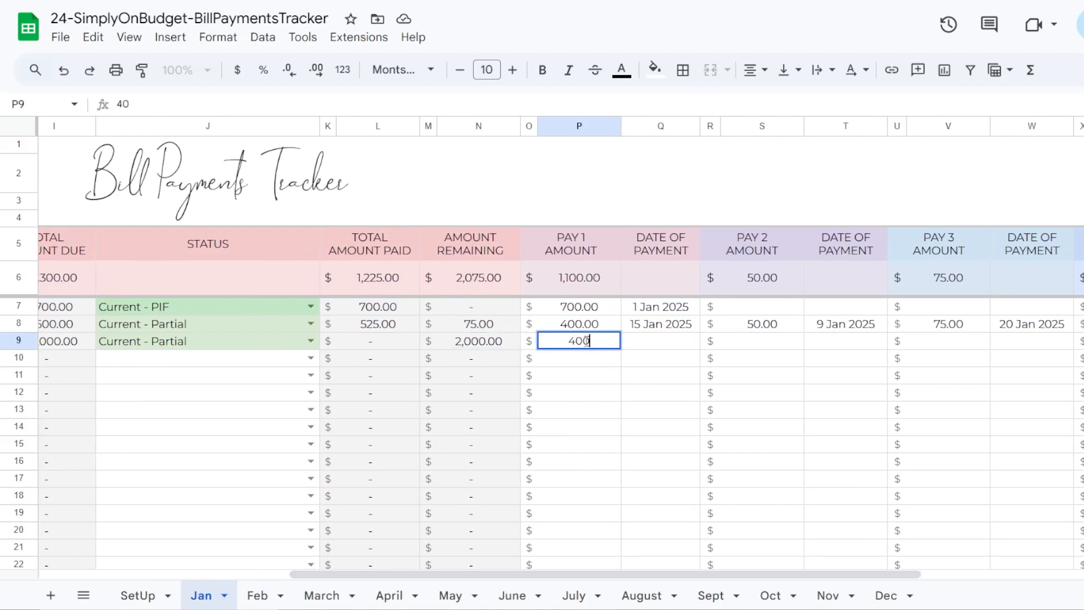
left_click(661, 345)
double_click(661, 345)
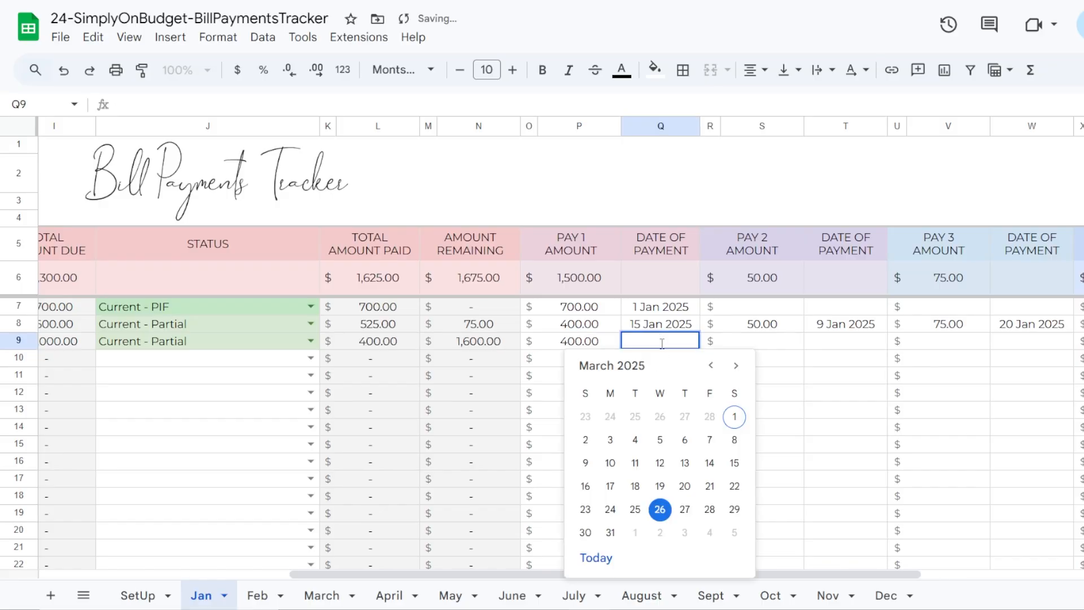
left_click(710, 439)
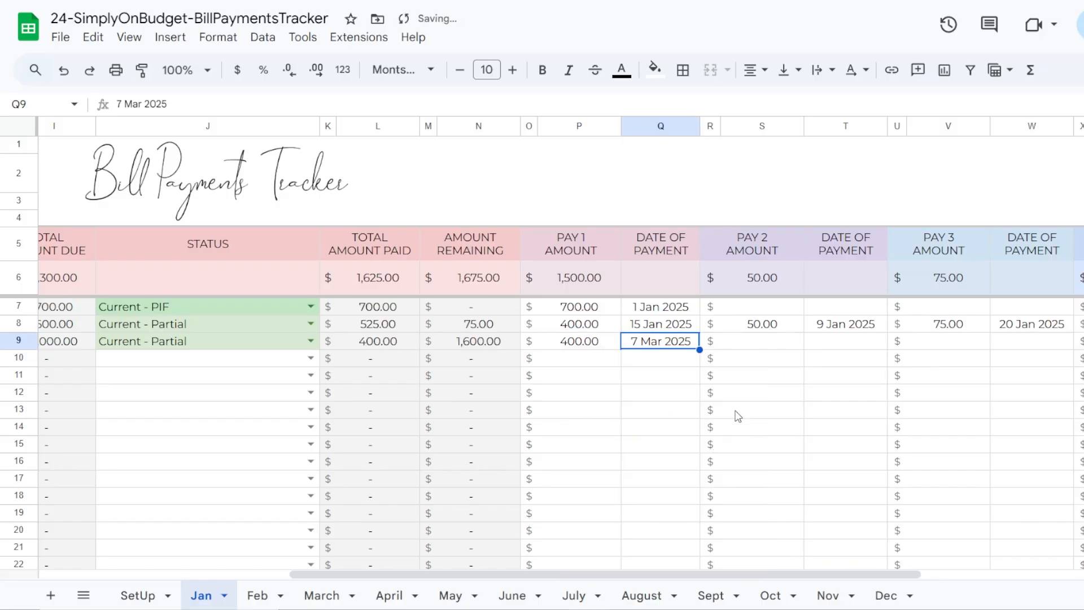
Record a Pay 2 amount of 500 for Credit card 1, dated 20 March 2025
double_click(819, 344)
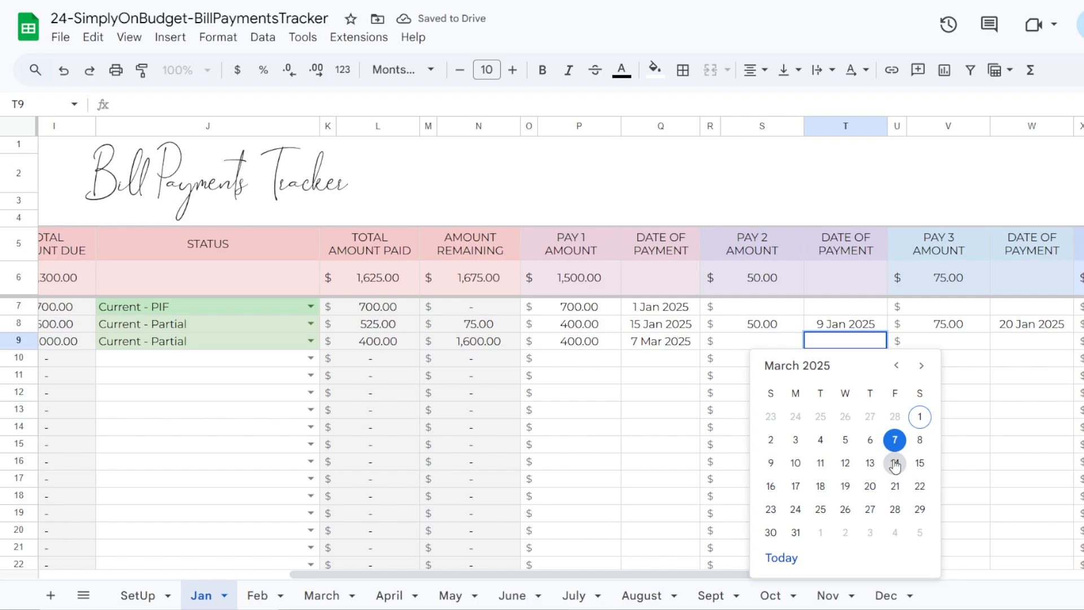
left_click(868, 487)
double_click(758, 344)
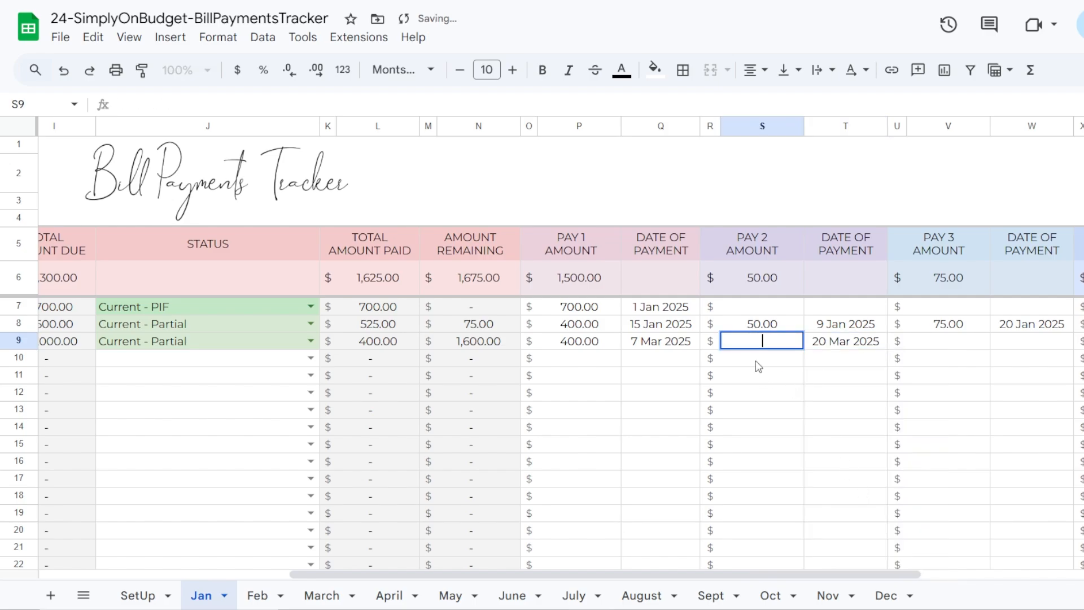
type("500")
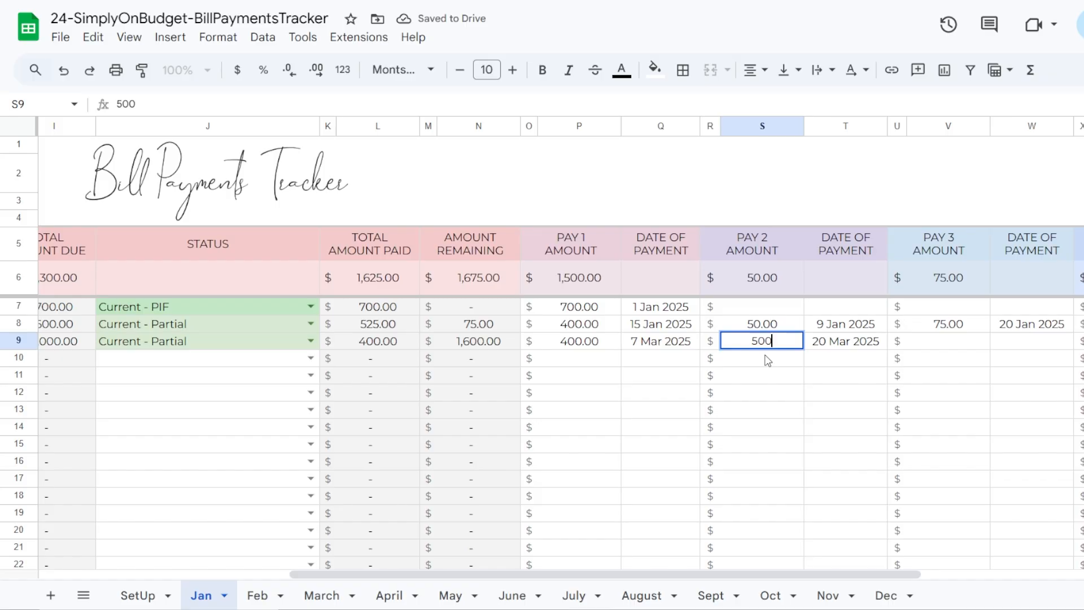
key("Return")
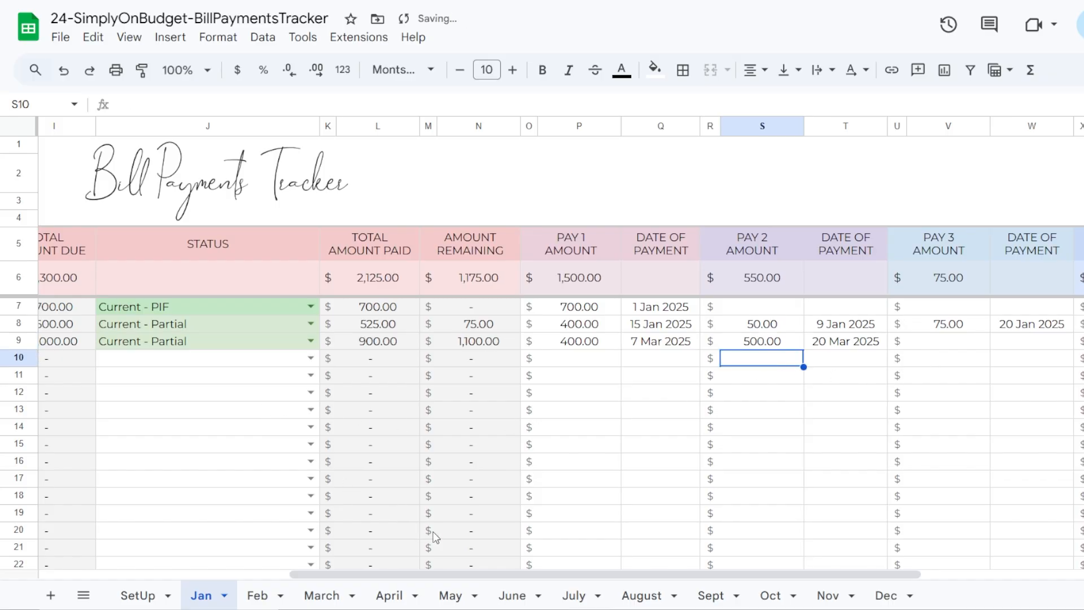
Add Collections to the bill name list on the SetUp sheet, below Credit card 2
left_click_drag(521, 573, 374, 585)
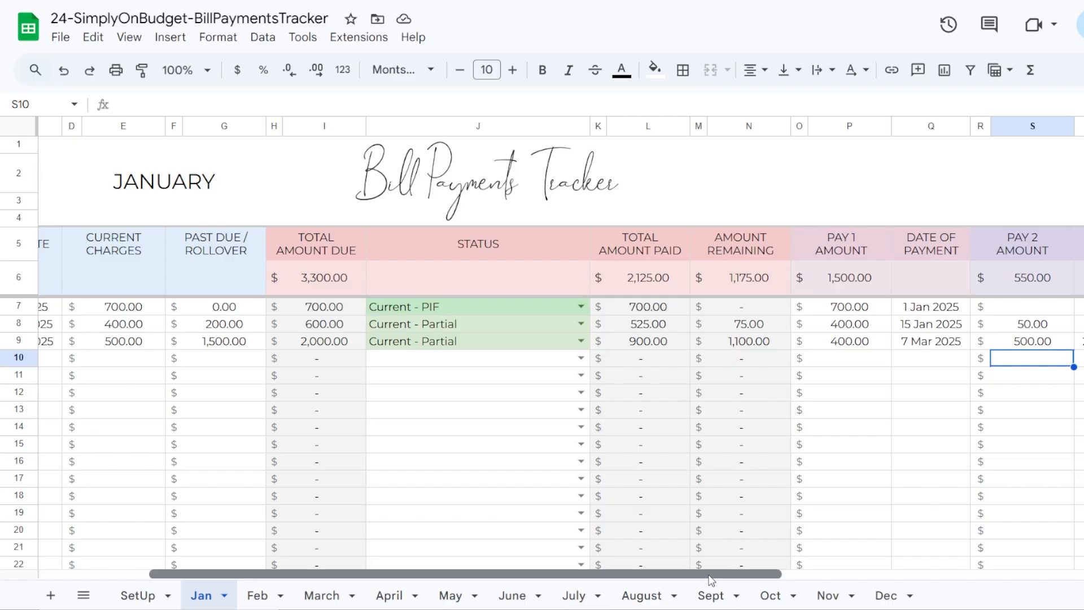
left_click_drag(607, 574, 350, 571)
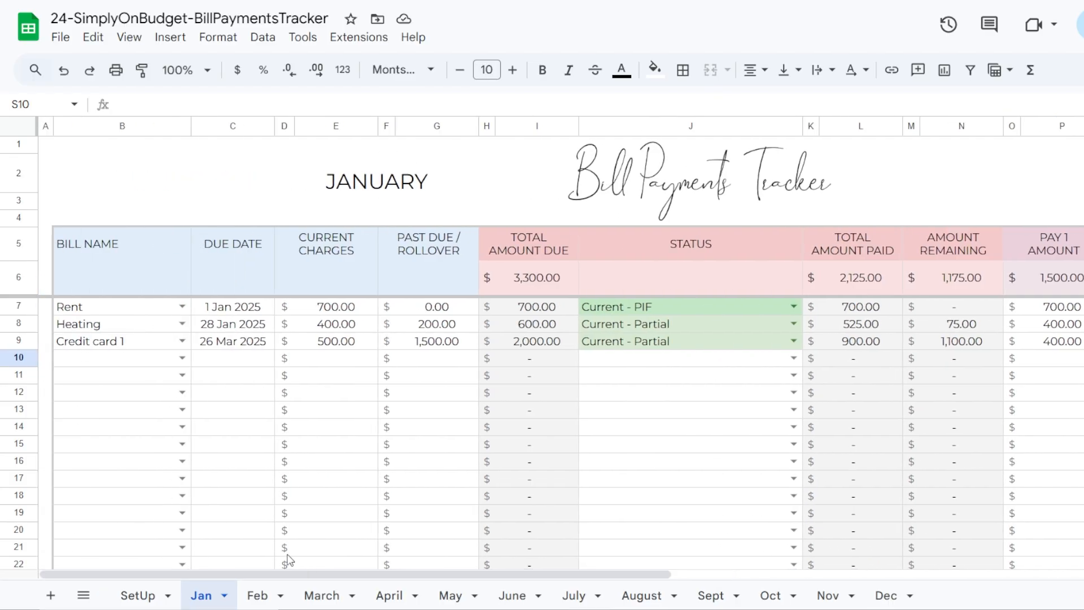
left_click(137, 599)
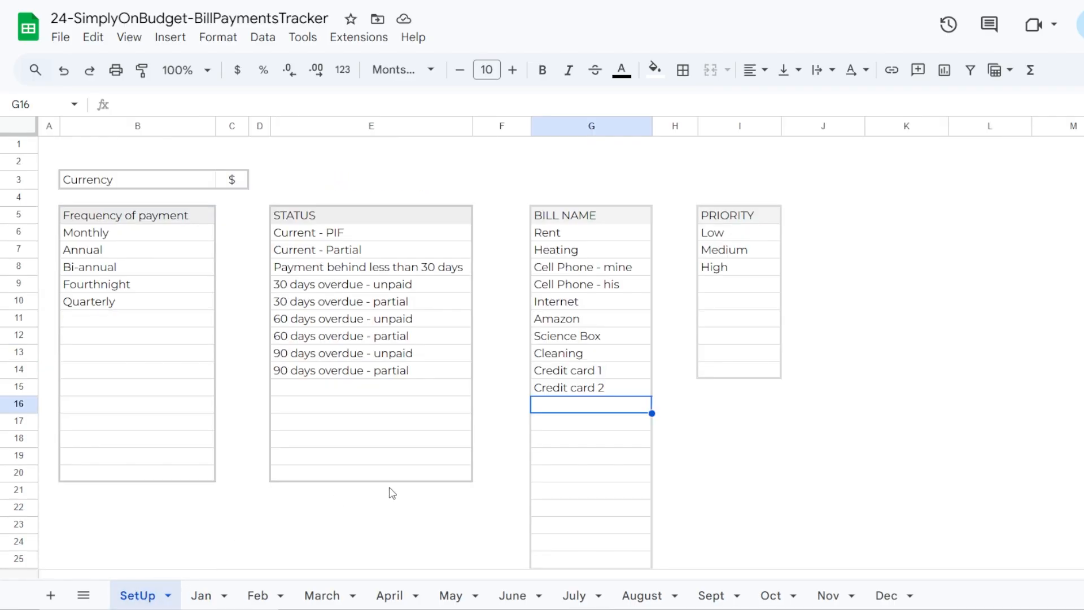
type("COst")
key("BackSpace")
key("BackSpace")
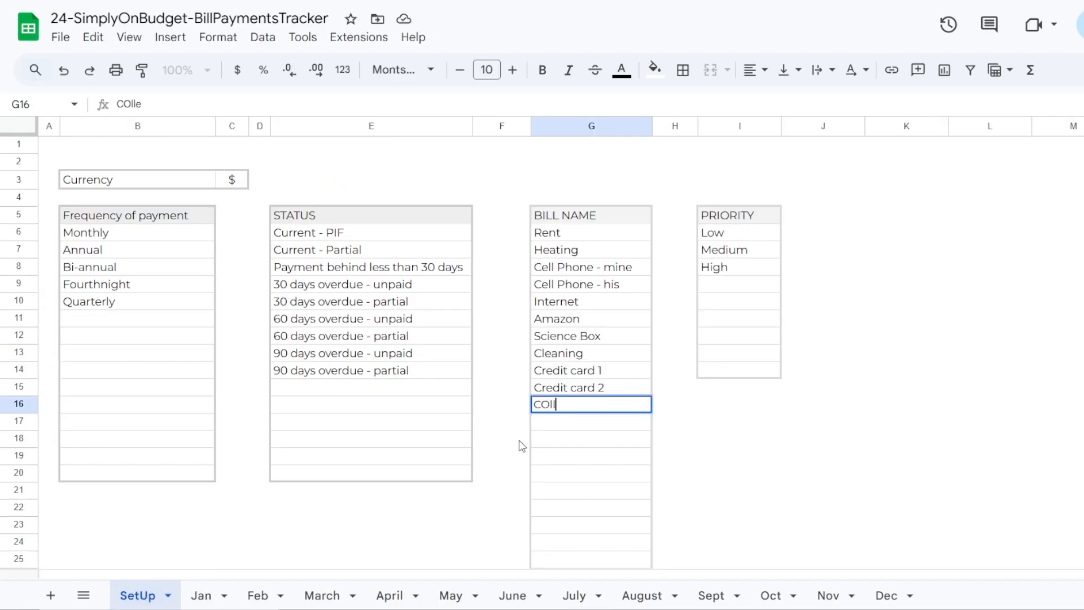
key("BackSpace")
type("ollections")
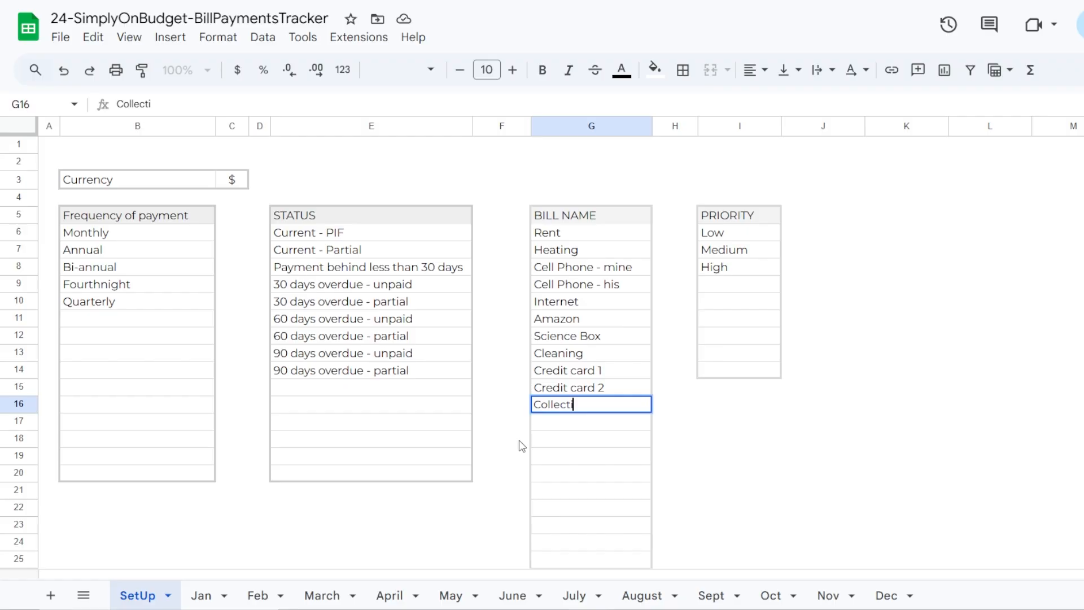
key("Return")
Add Collections as the next bill on the Jan sheet, with a due date of 31 March 2025
left_click(201, 595)
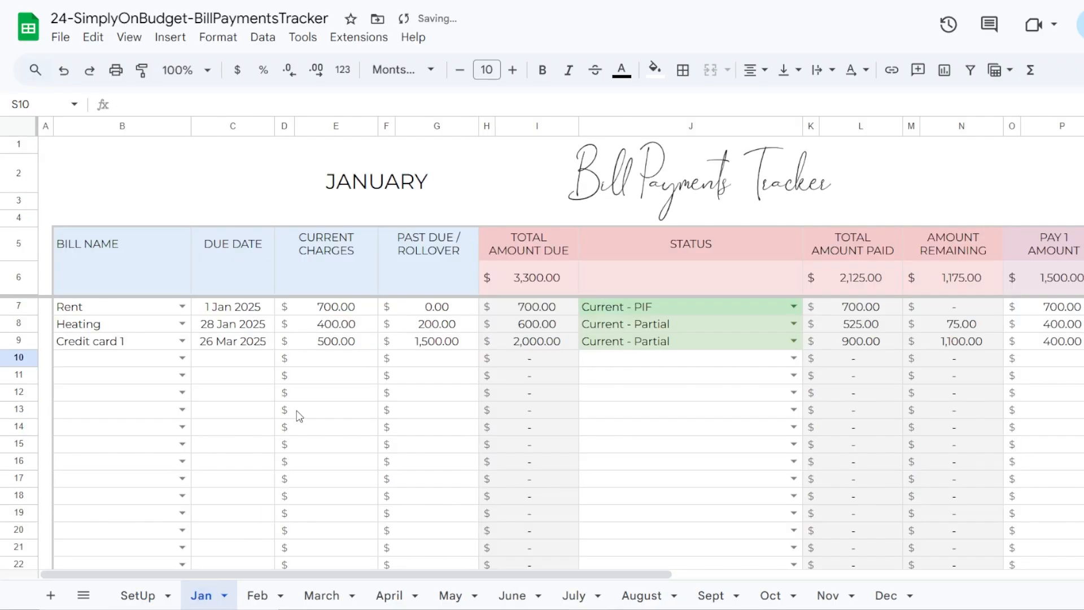
left_click(181, 359)
scroll(136, 508, "down", 2)
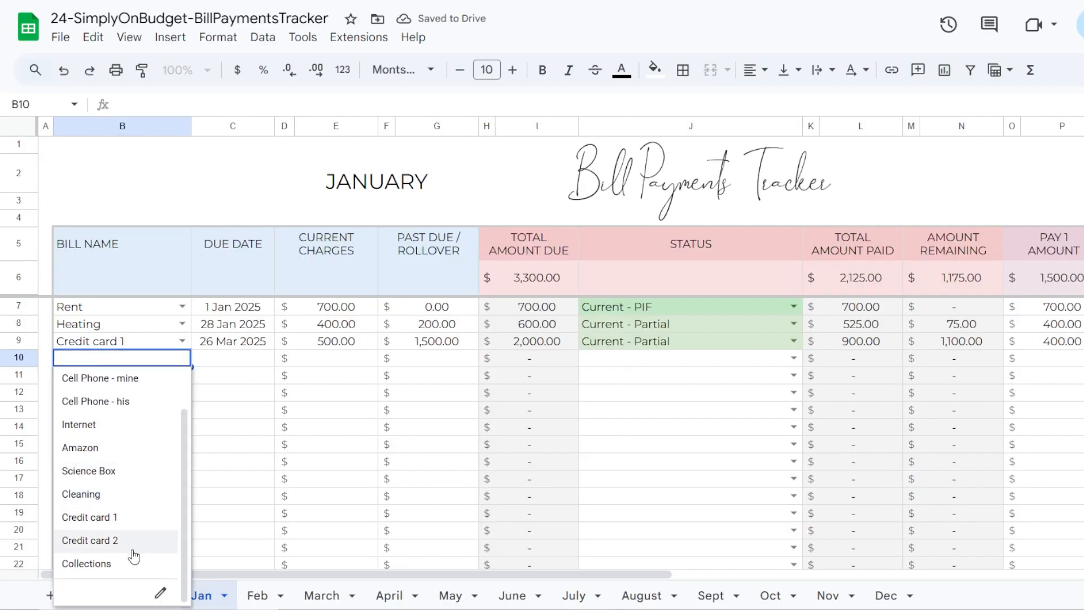
left_click(139, 547)
double_click(258, 349)
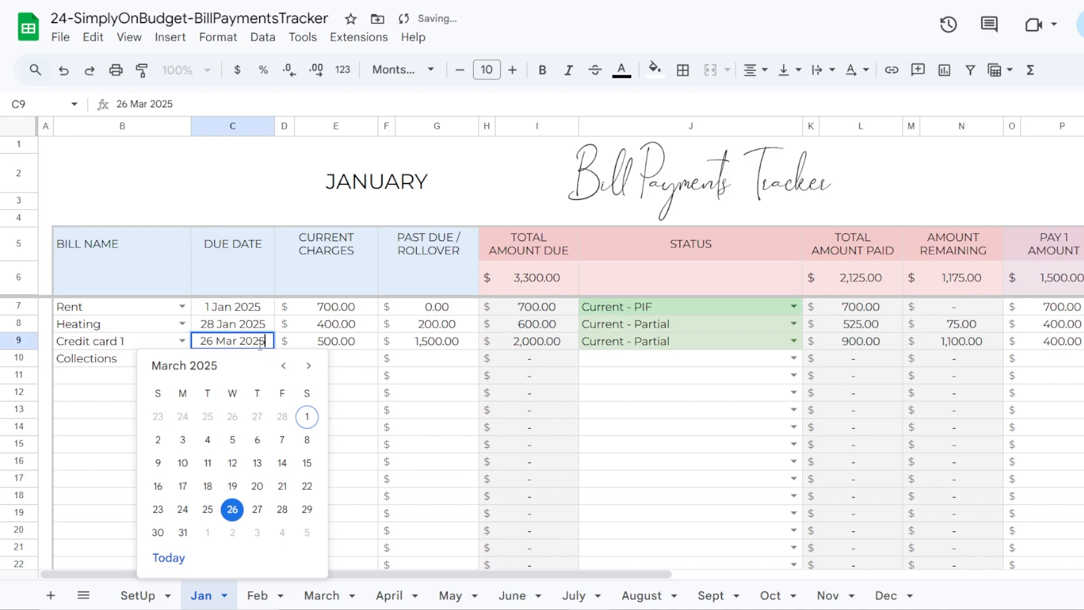
left_click(105, 386)
double_click(226, 358)
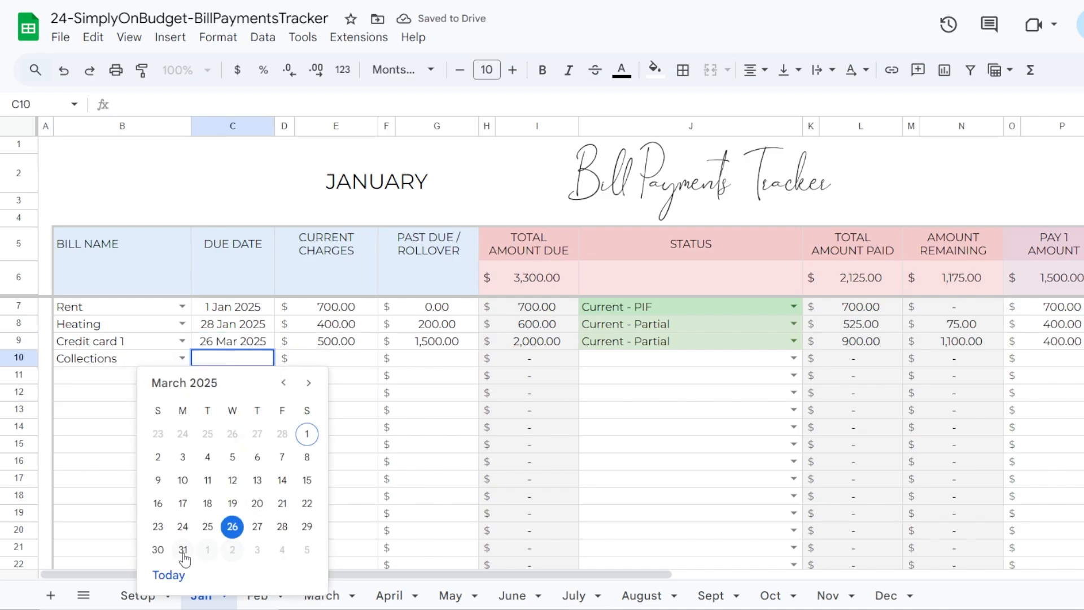
left_click(182, 533)
Enter 0 as the Collections bill's current charges and 1000 as its past due/rollover amount
left_click(359, 358)
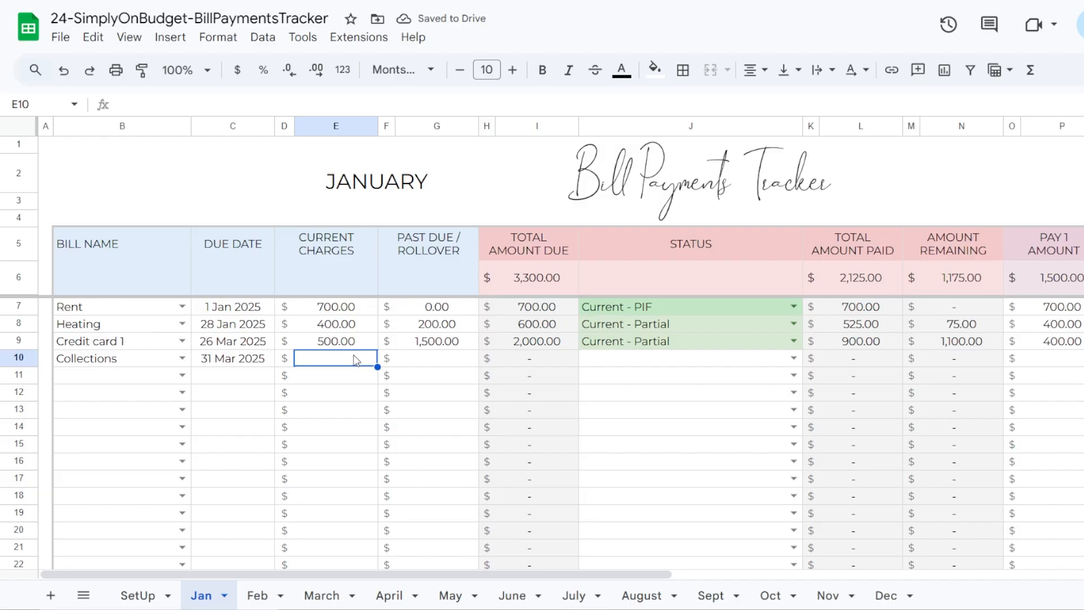
type("0")
key("Return")
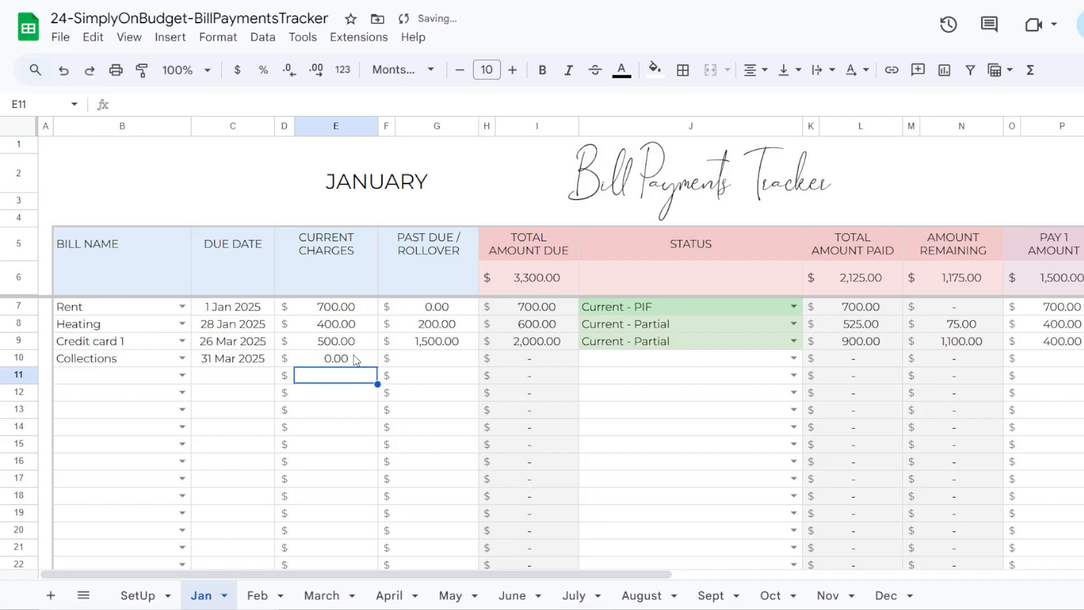
left_click(443, 361)
type("1000")
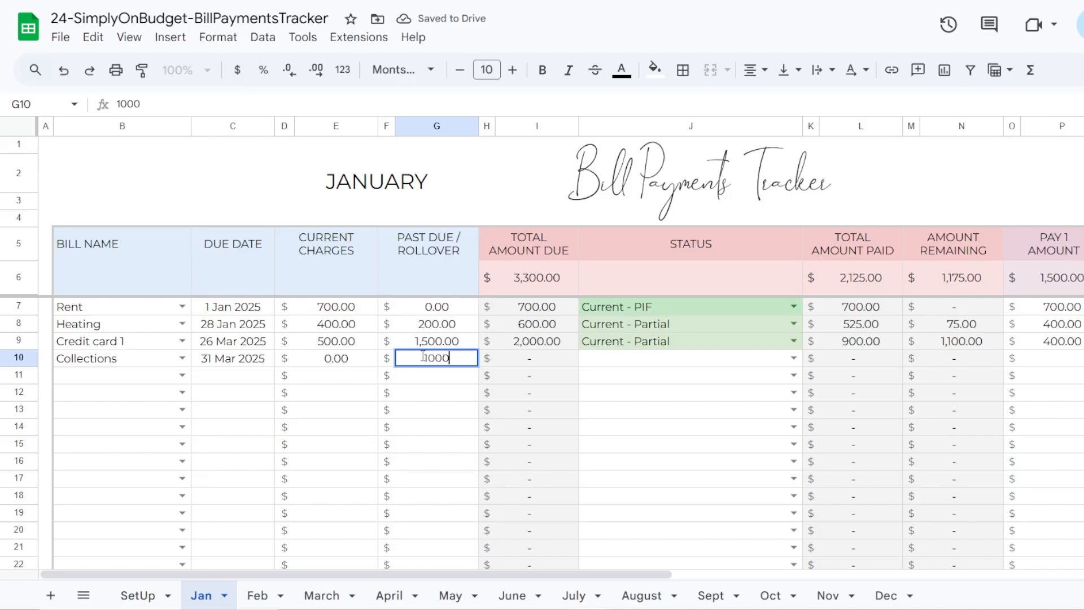
key("Return")
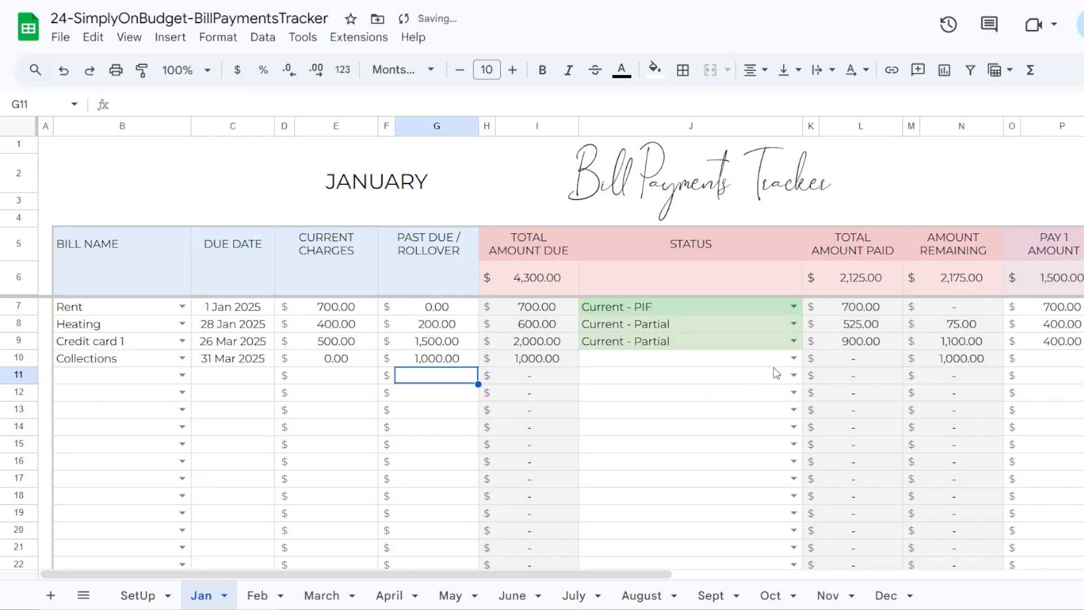
Set the Collections bill's status to 90 days overdue - unpaid
left_click(793, 358)
left_click(685, 563)
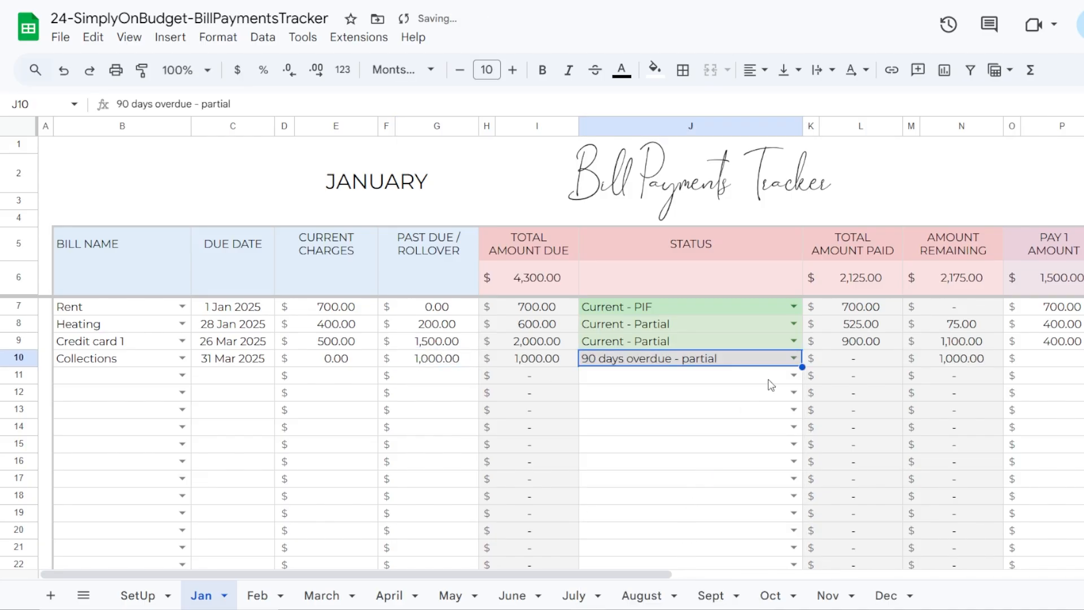
left_click(793, 358)
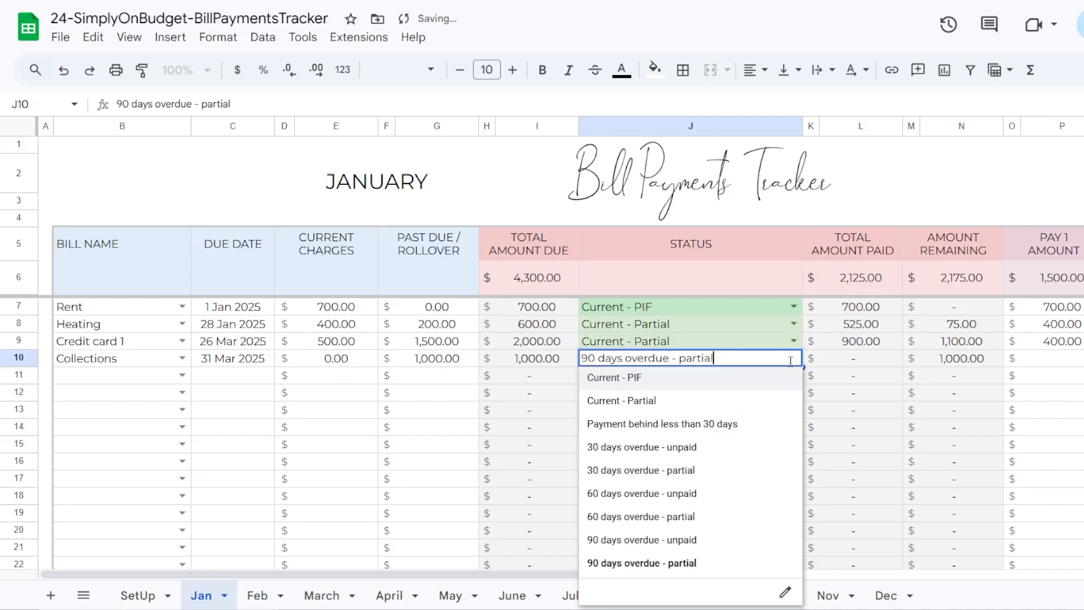
left_click(701, 541)
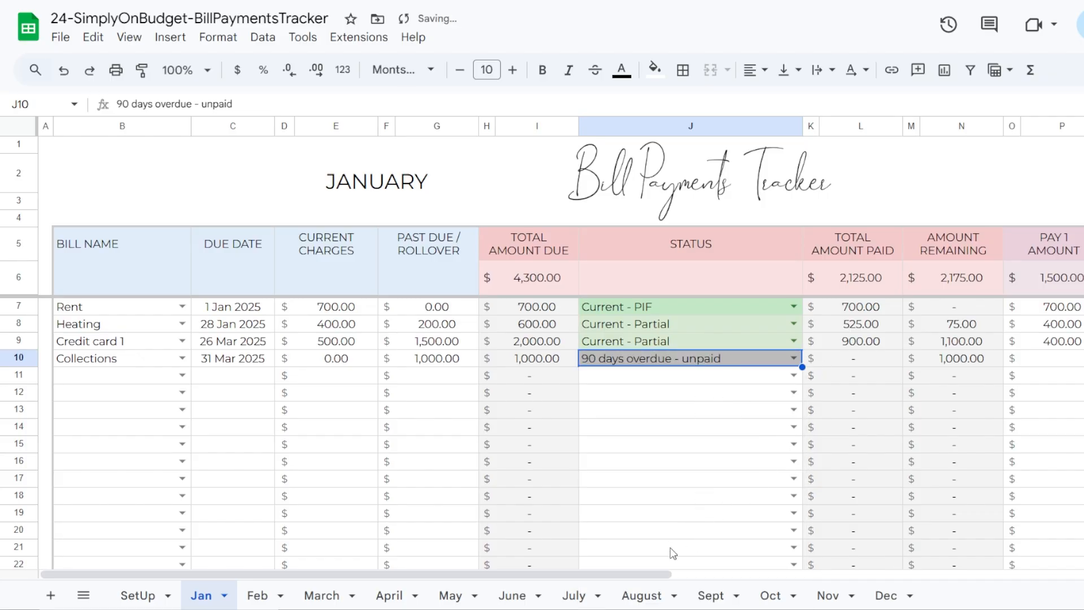
Set the statuses in rows 12 to 14 to Current - PIF, Current - Partial and Payment behind less than 30 days
left_click_drag(652, 572, 699, 571)
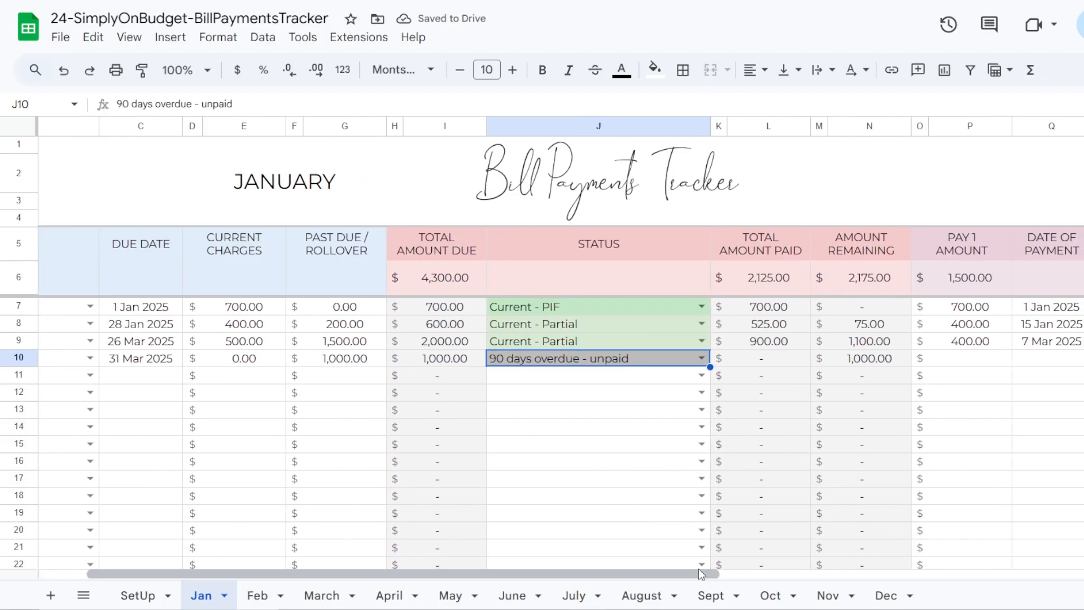
left_click(702, 392)
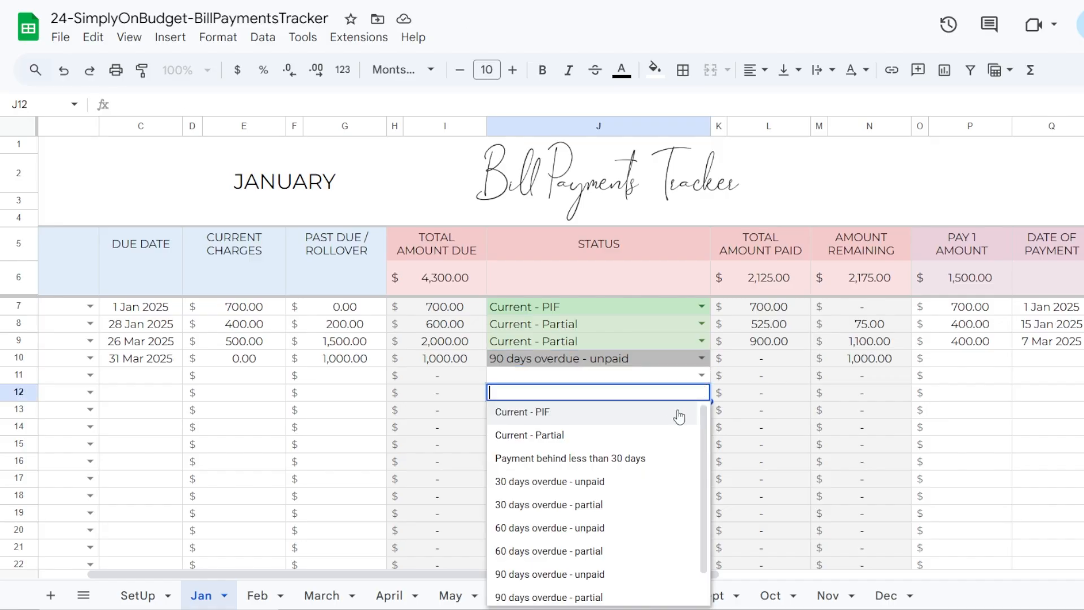
left_click(649, 415)
left_click(701, 408)
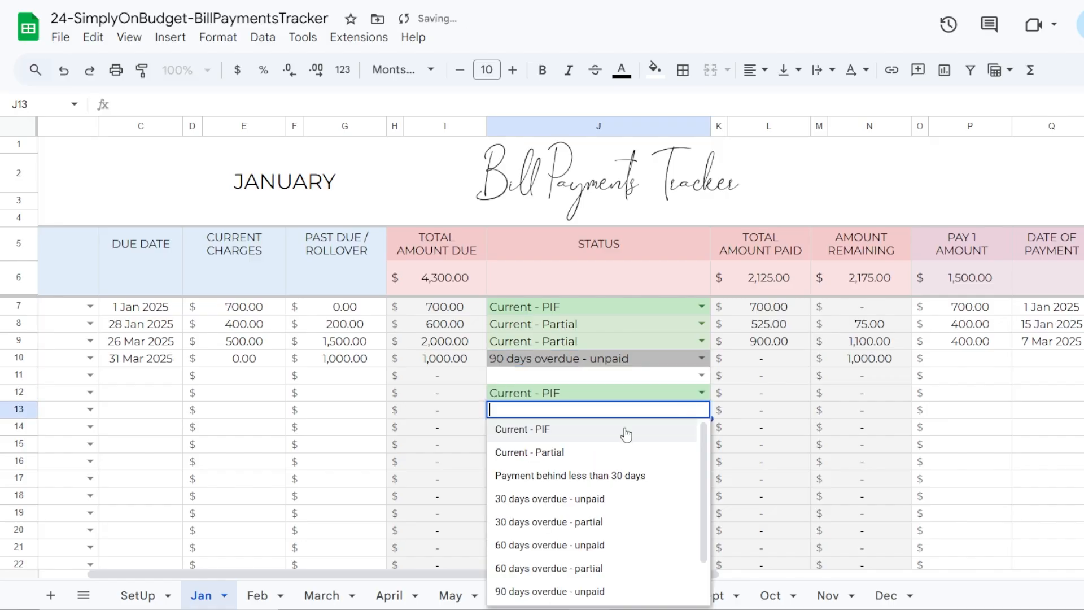
left_click(573, 452)
left_click(700, 427)
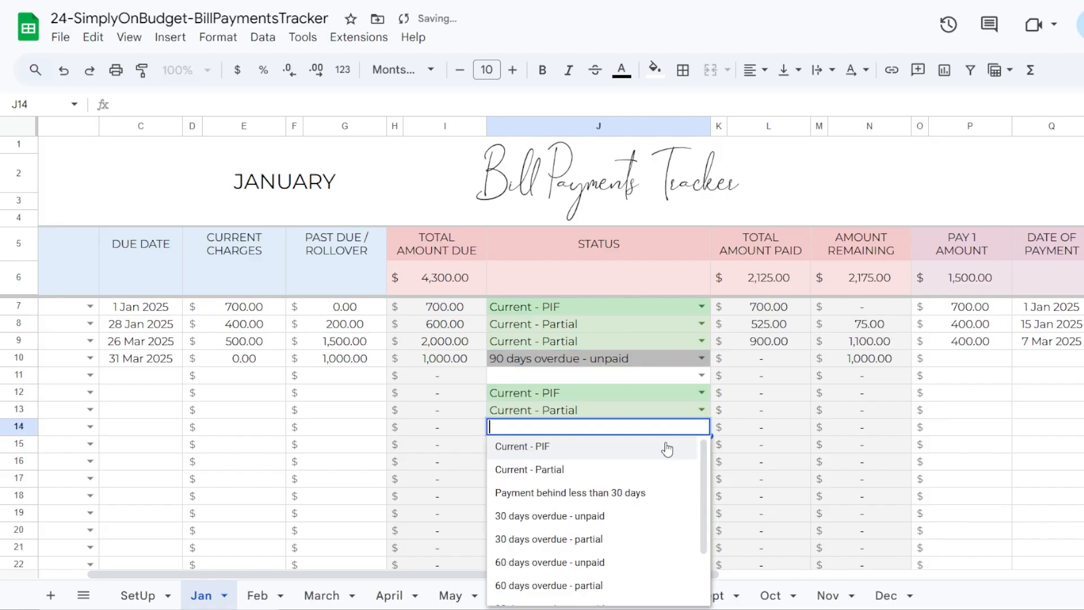
left_click(591, 493)
Set the status in row 15 to 30 days overdue - unpaid and in row 16 to 30 days overdue - partial
scroll(604, 491, "down", 2)
left_click(702, 362)
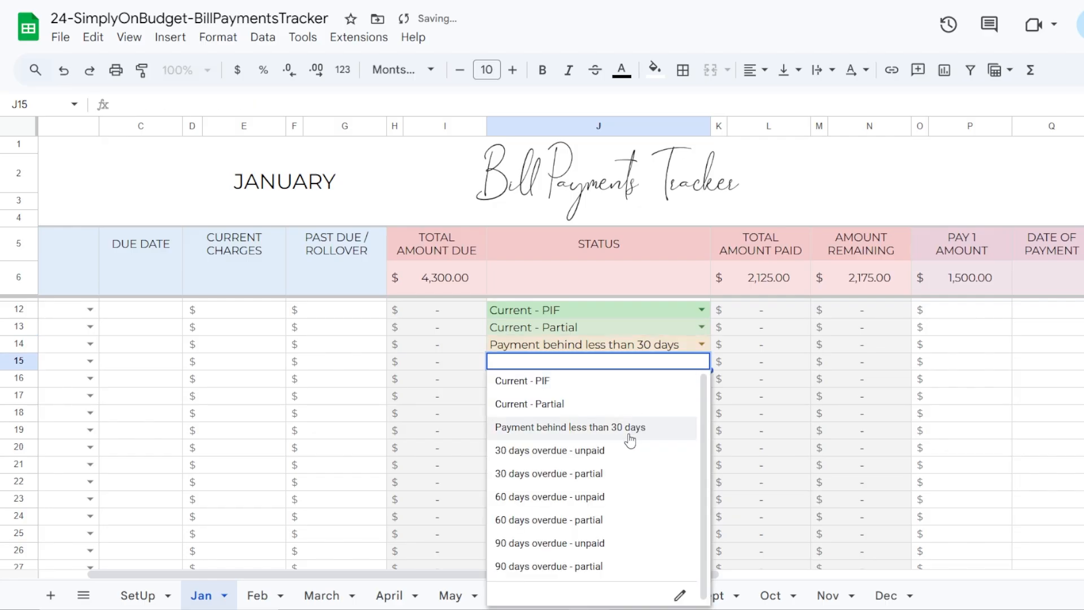
left_click(660, 451)
left_click(702, 378)
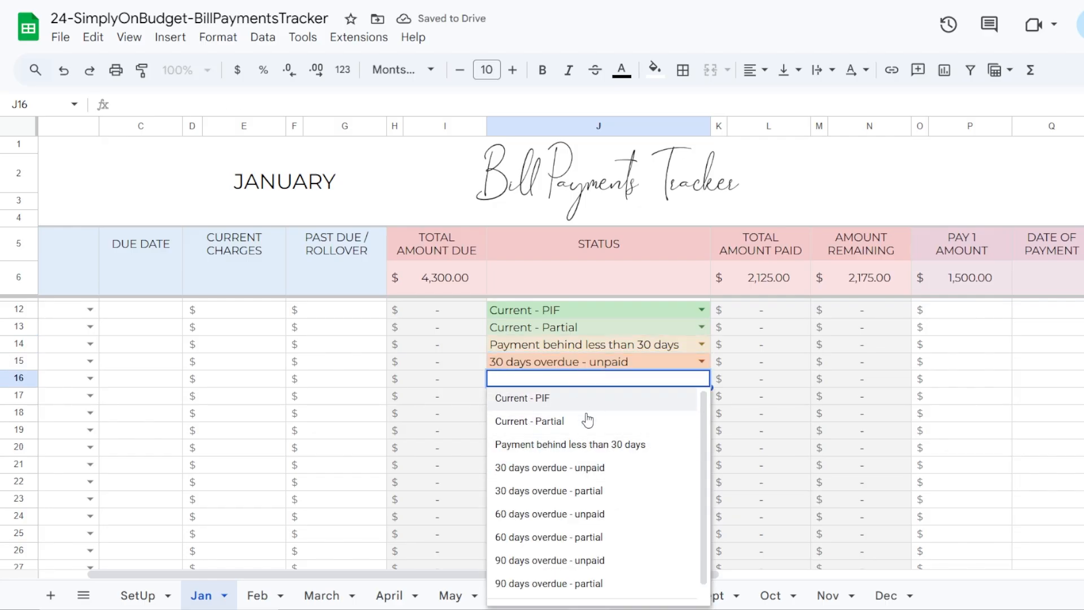
left_click(589, 491)
Set the status in row 17 to 60 days overdue - unpaid and in row 18 to 60 days overdue - partial
left_click(701, 396)
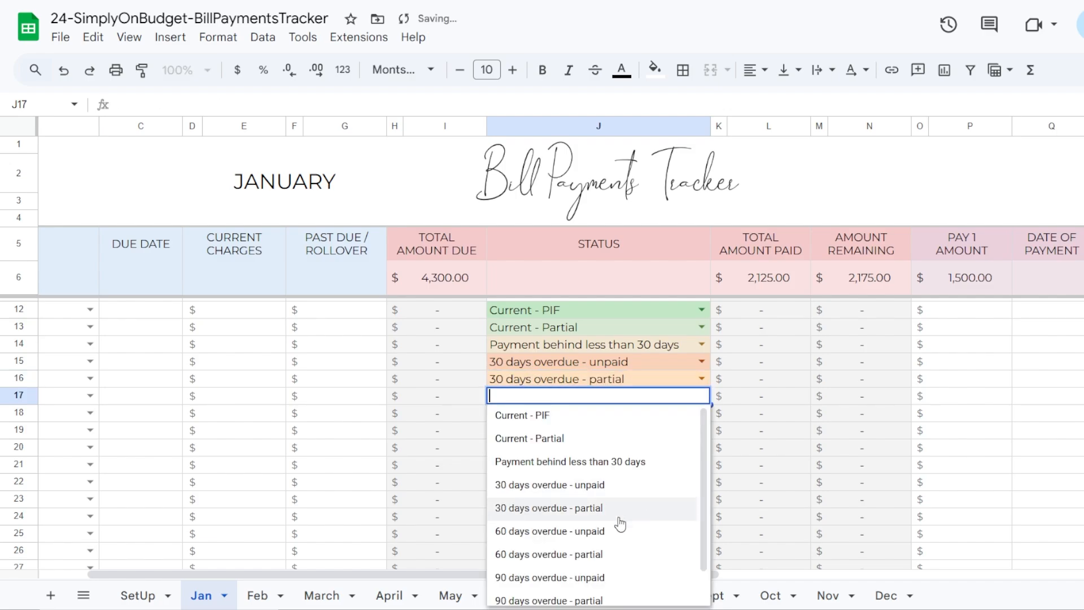
left_click(591, 535)
left_click(701, 413)
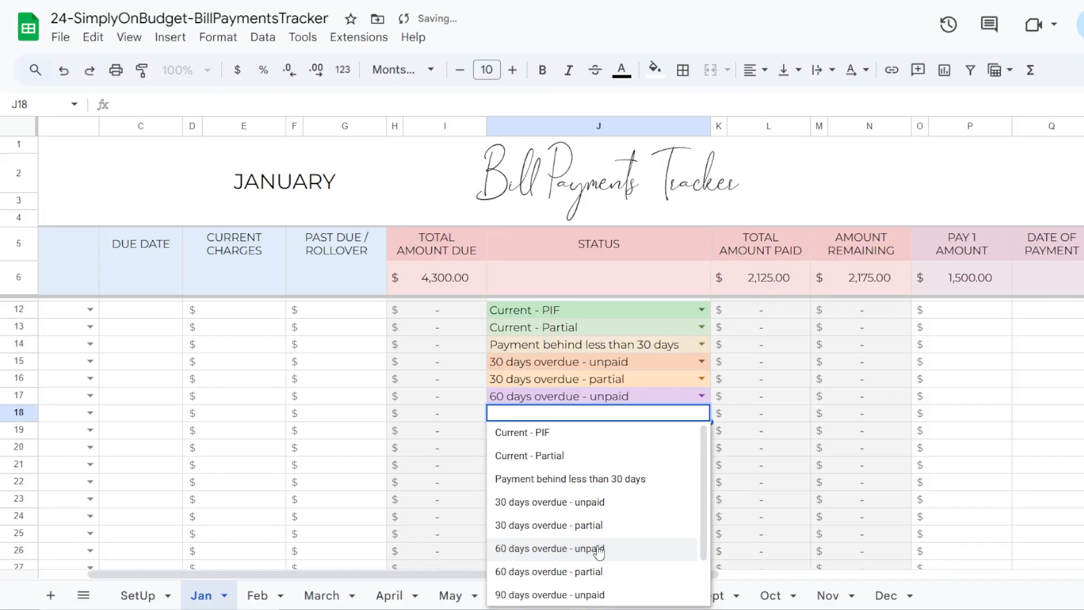
left_click(595, 571)
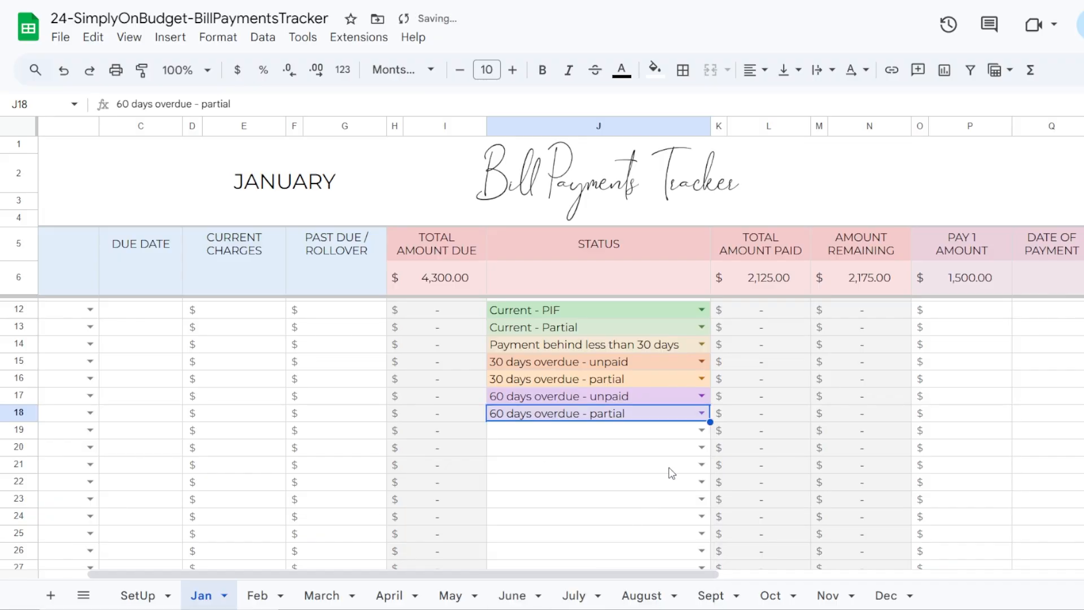
Set the status in row 19 to 90 days overdue - unpaid and in row 20 to 90 days overdue - partial
left_click(702, 431)
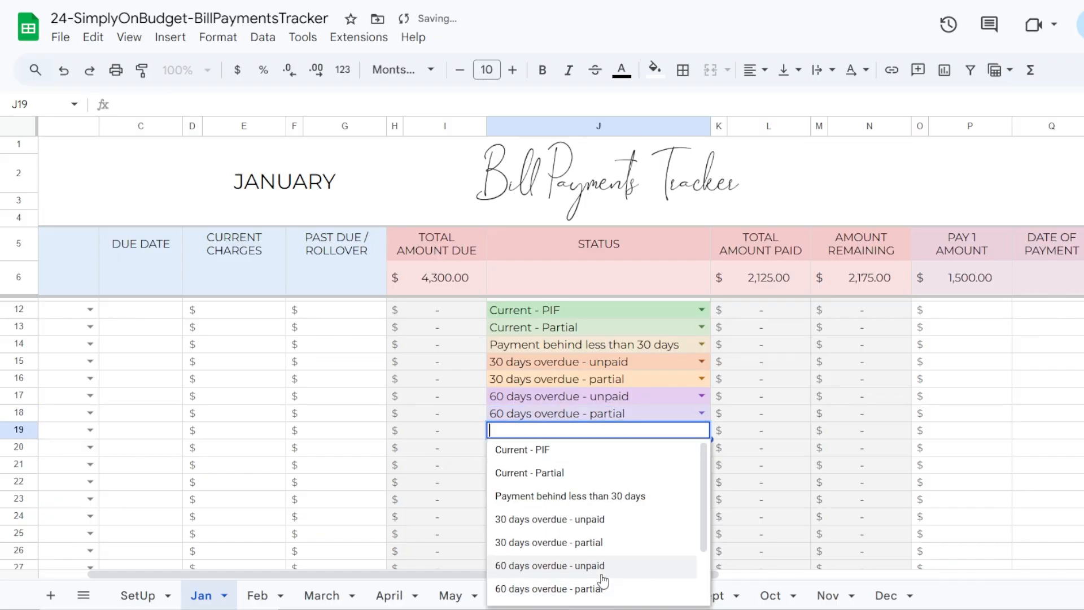
scroll(610, 565, "down", 2)
left_click(606, 540)
left_click(702, 447)
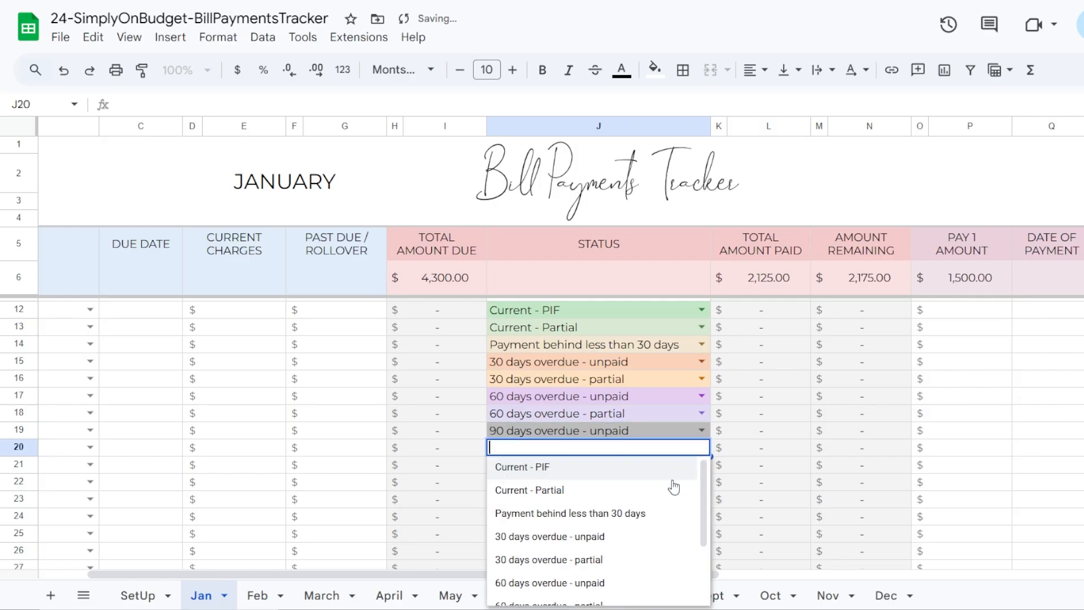
scroll(597, 594, "down", 2)
left_click(599, 563)
left_click(621, 526)
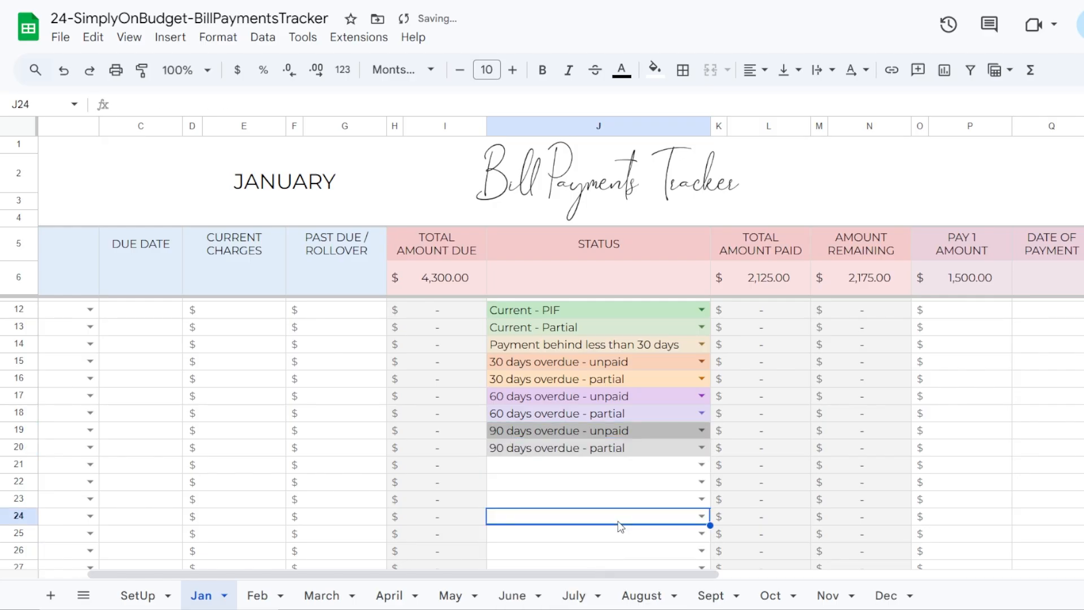
Select the sample status entries in cells J12 to J20
scroll(703, 490, "up", 2)
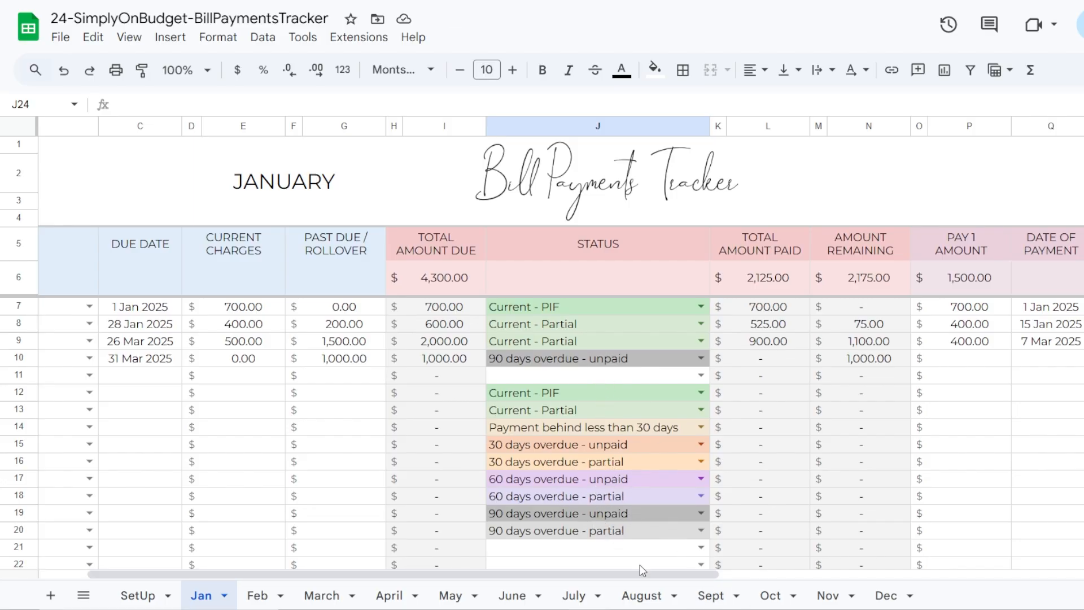
left_click_drag(642, 572, 960, 569)
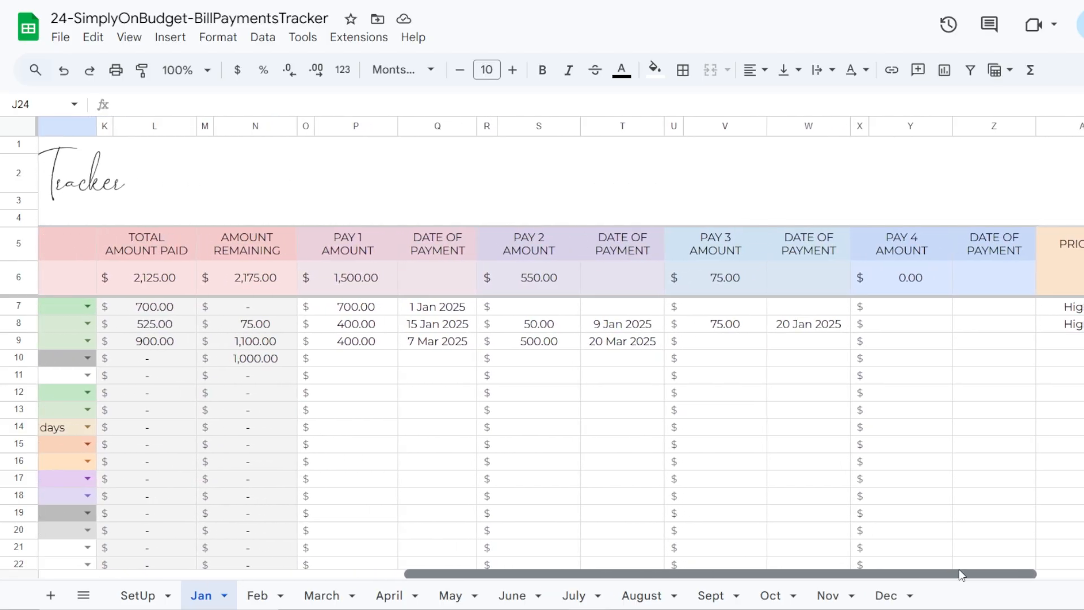
mouse_move(959, 569)
left_mouse_down()
mouse_move(1082, 571)
mouse_move(401, 580)
mouse_move(974, 569)
mouse_move(942, 577)
left_mouse_up()
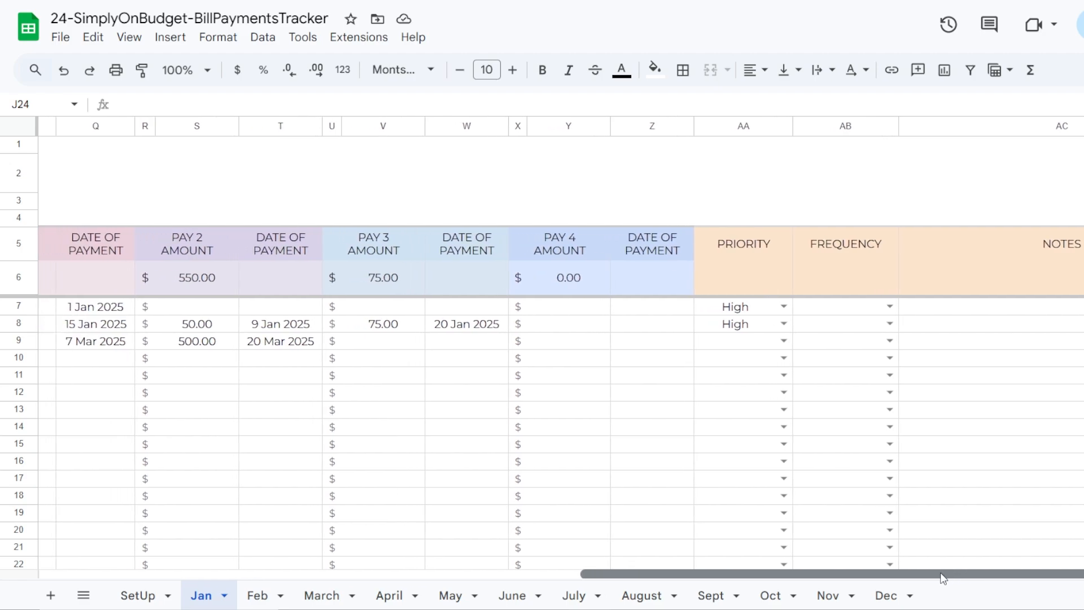
left_click_drag(942, 577, 375, 545)
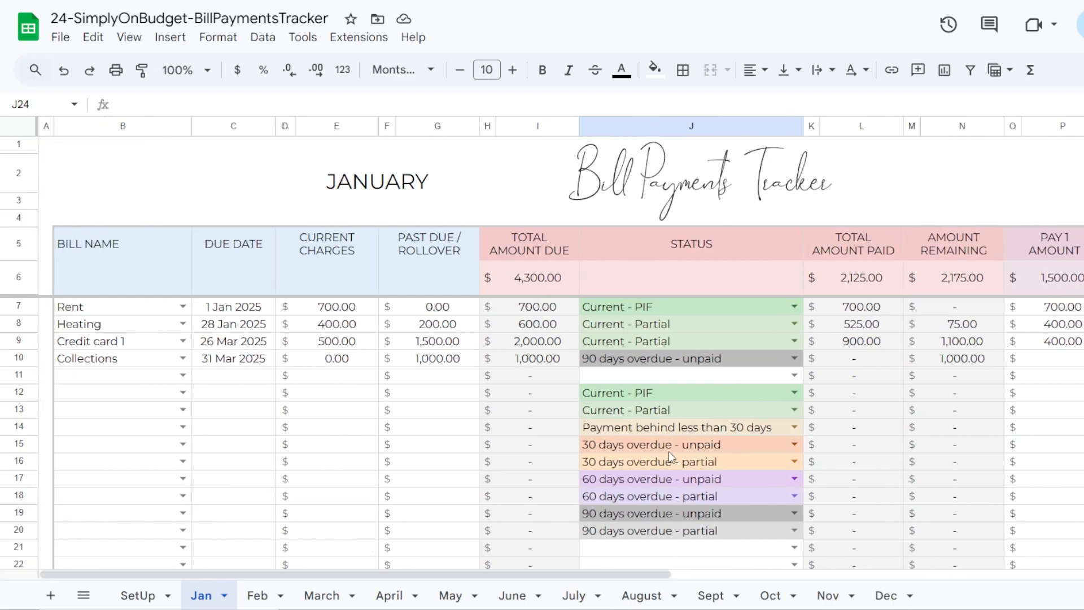
left_click_drag(693, 399, 680, 533)
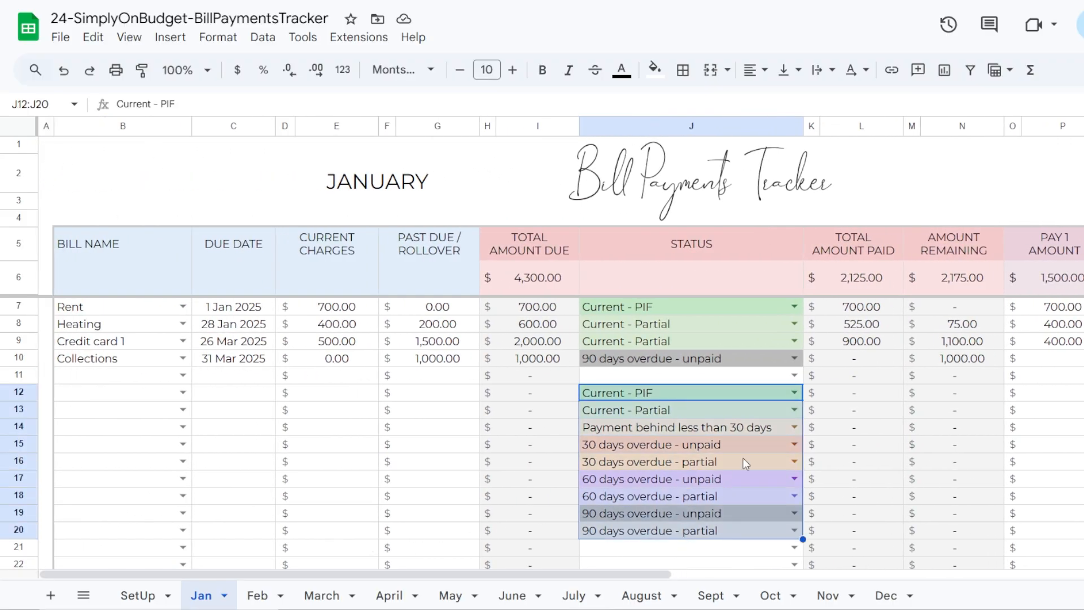